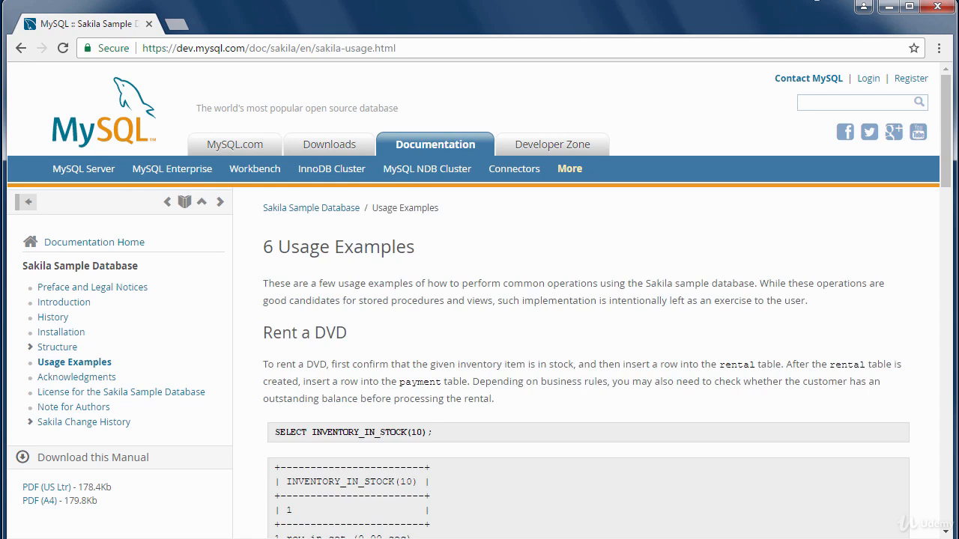
Step: Minimize the browser window and move the dvdrental archive to the upper middle of the desktop
{"action": "left_click", "coordinate": [889, 8]}
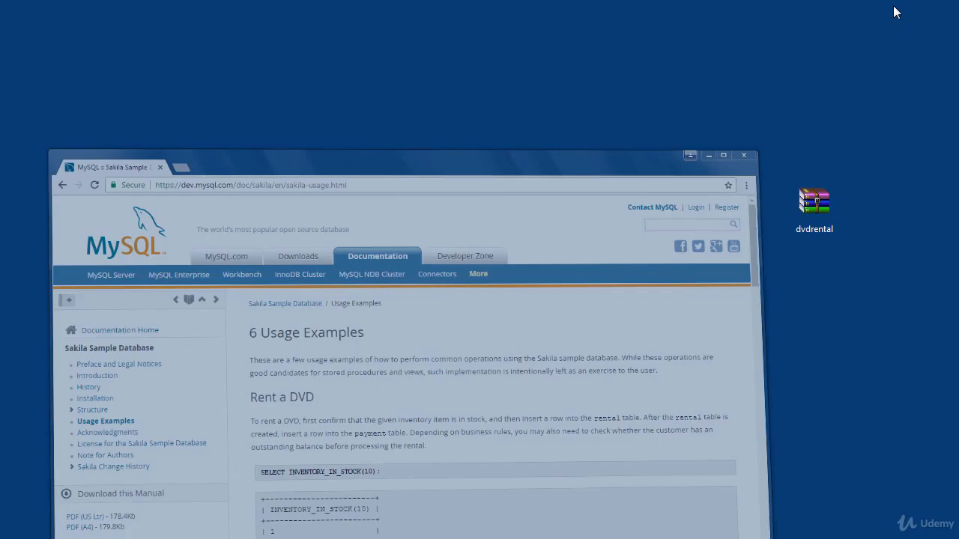
{"action": "left_click_drag", "start_coordinate": [813, 201], "coordinate": [490, 202]}
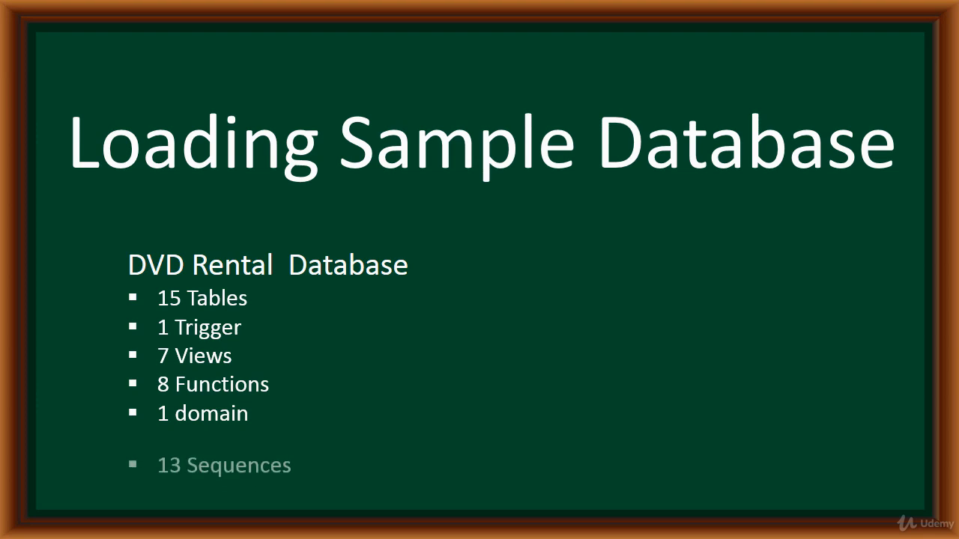
Step: End the running slide show and minimize the PowerPoint window to return to the desktop
{"action": "right_click", "coordinate": [692, 406]}
{"action": "left_click", "coordinate": [721, 397]}
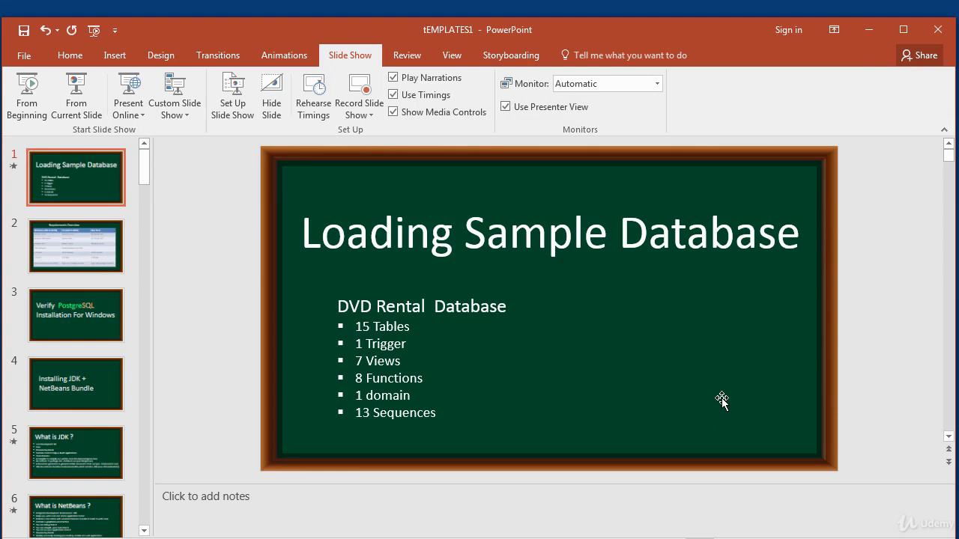
{"action": "left_click", "coordinate": [870, 31]}
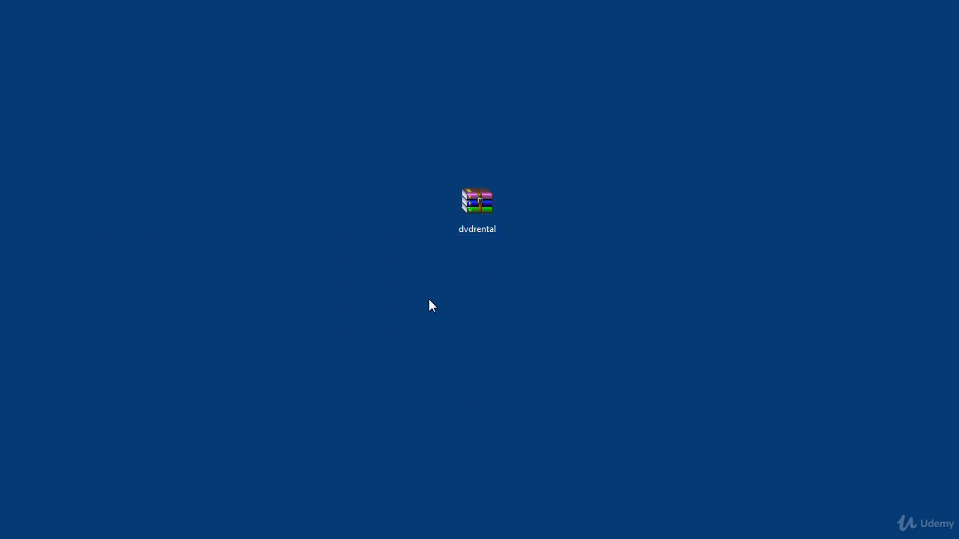
Step: Move the dvdrental archive from the desktop into the temp folder on drive C
{"action": "left_click", "coordinate": [478, 215]}
{"action": "key", "text": "super"}
{"action": "left_click", "coordinate": [230, 417]}
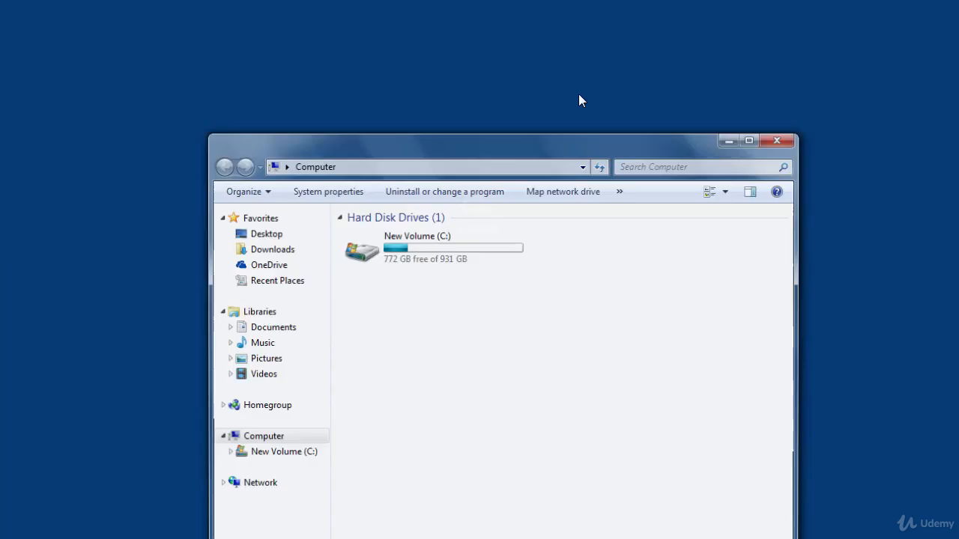
{"action": "left_click_drag", "start_coordinate": [487, 142], "coordinate": [563, 239]}
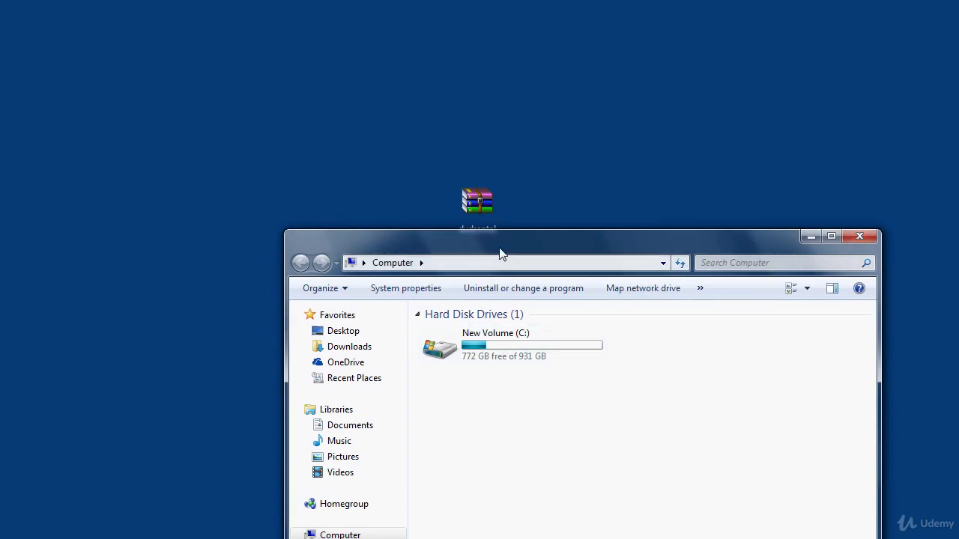
{"action": "double_click", "coordinate": [533, 343]}
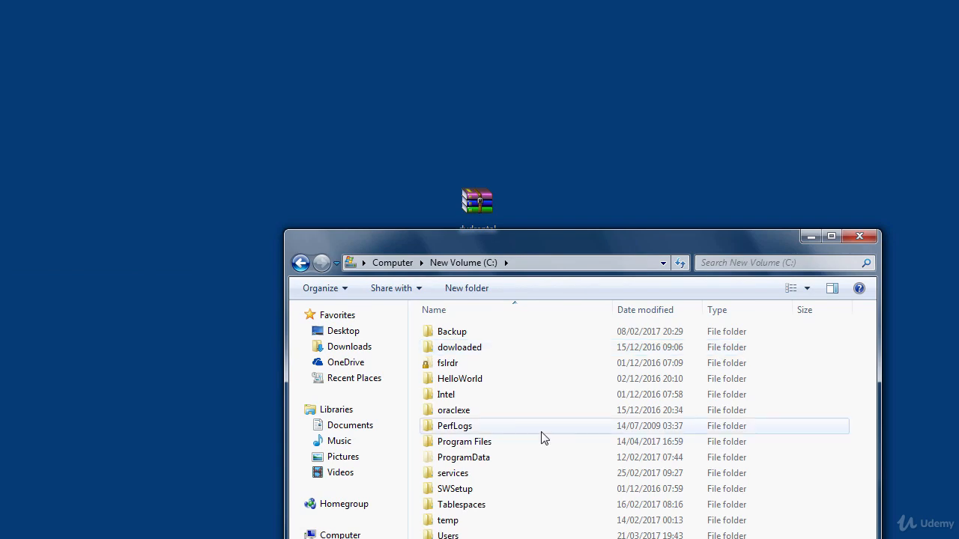
{"action": "double_click", "coordinate": [454, 523]}
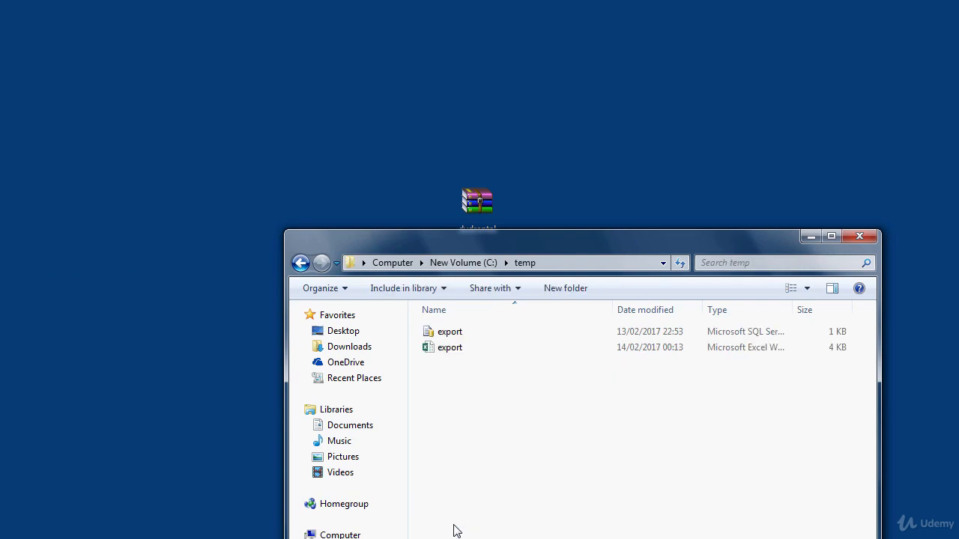
{"action": "left_click", "coordinate": [301, 262]}
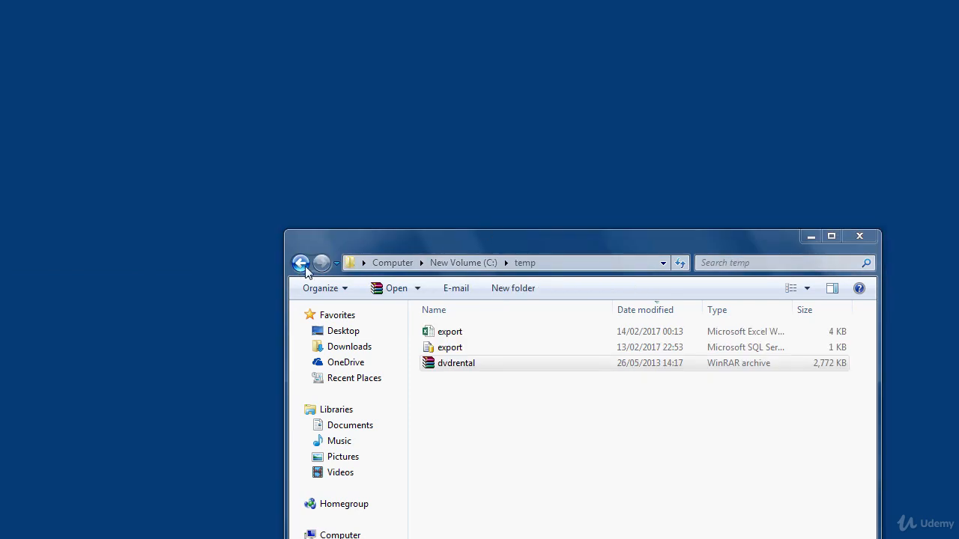
Step: Delete the two export files from the temp folder on drive C and close the file window
{"action": "left_click", "coordinate": [302, 265]}
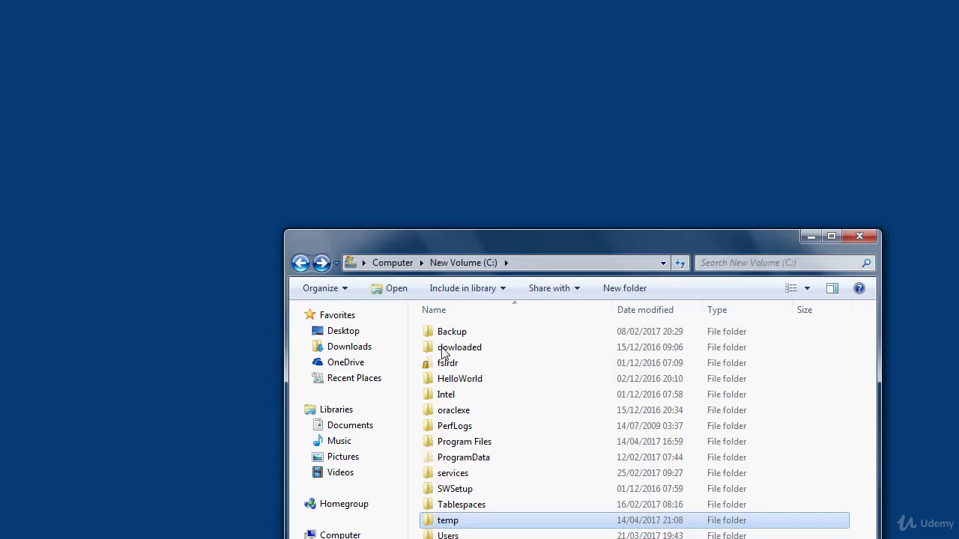
{"action": "double_click", "coordinate": [471, 528]}
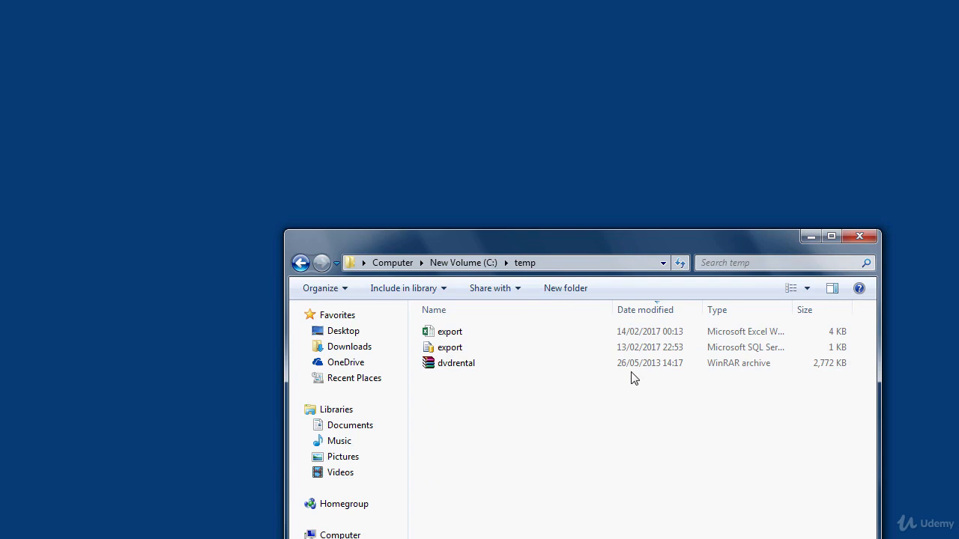
{"action": "left_click", "coordinate": [452, 352]}
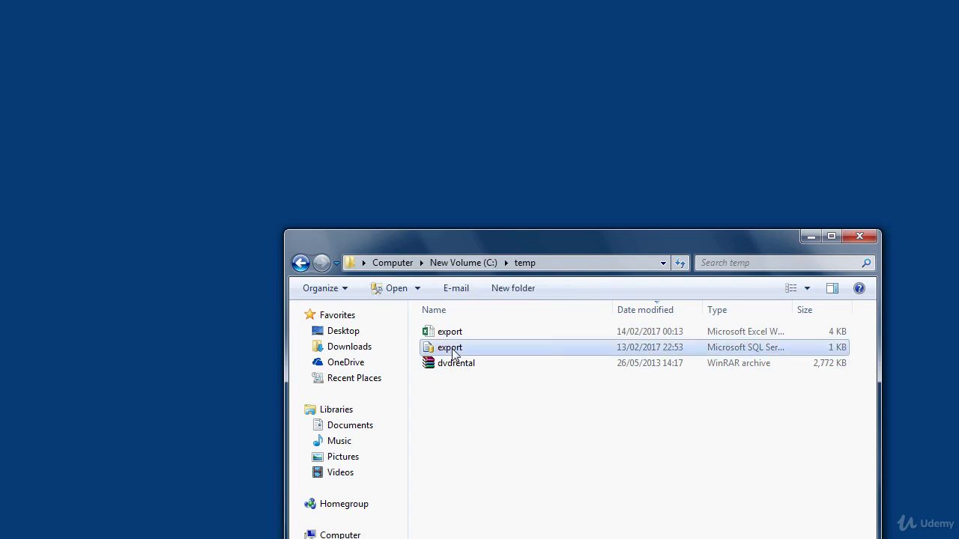
{"action": "key", "text": "Delete"}
{"action": "key", "text": "Return"}
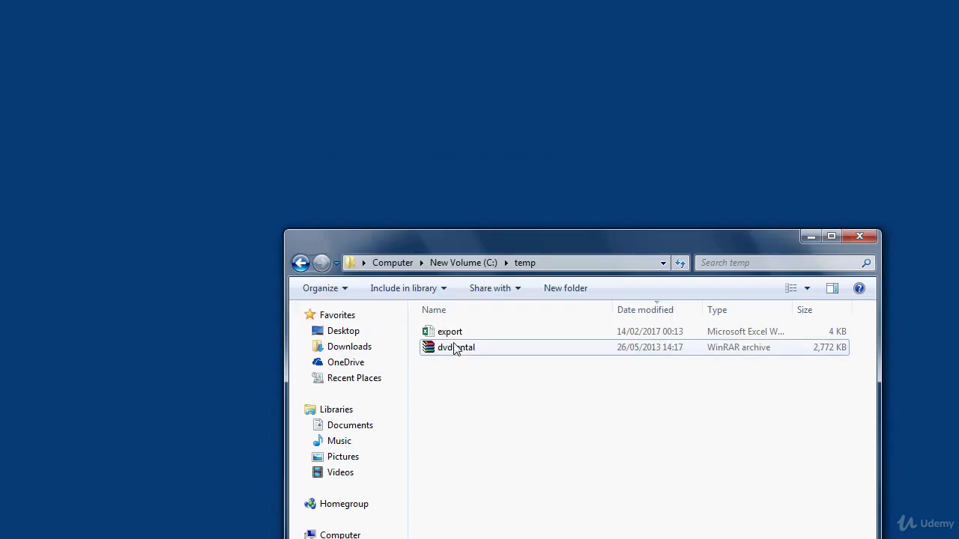
{"action": "left_click", "coordinate": [457, 333]}
{"action": "key", "text": "Delete"}
{"action": "key", "text": "Return"}
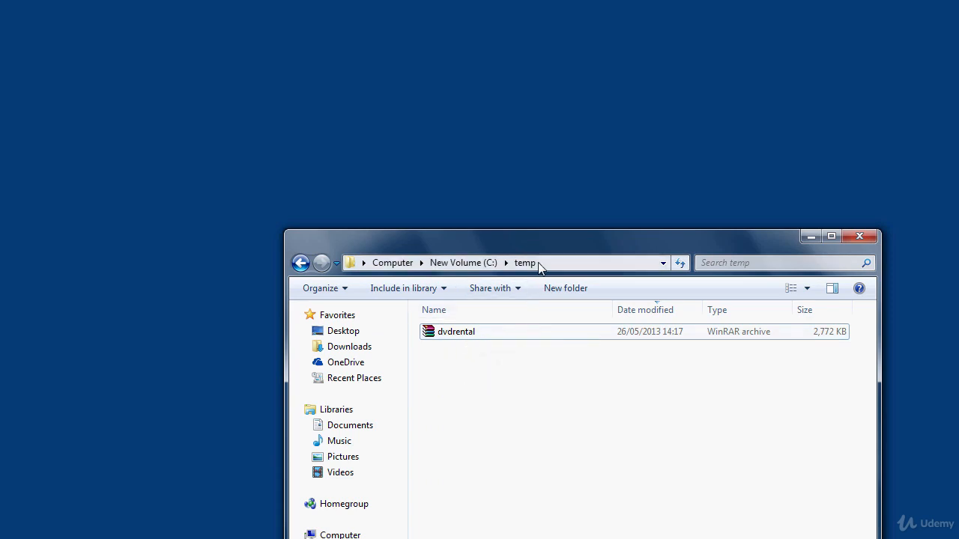
{"action": "left_click", "coordinate": [299, 264]}
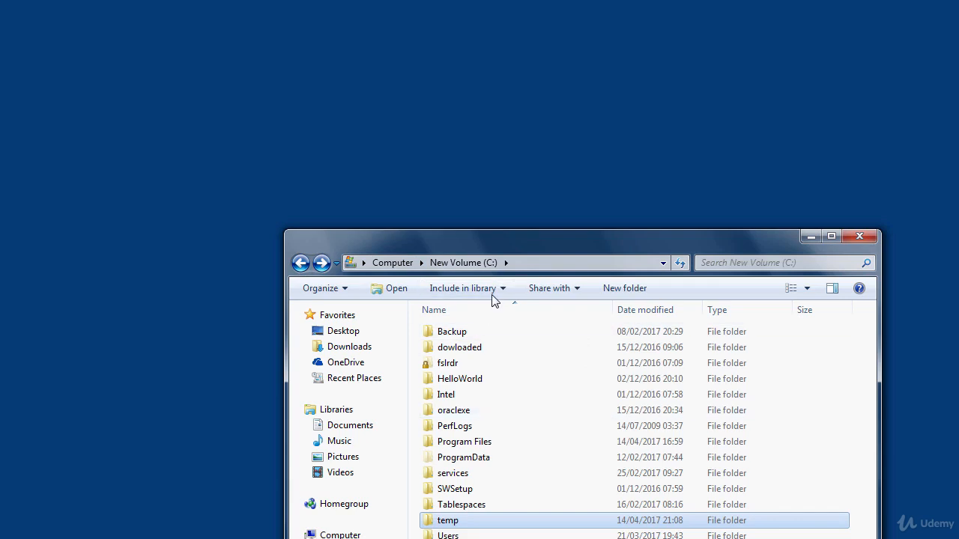
{"action": "left_click", "coordinate": [864, 236]}
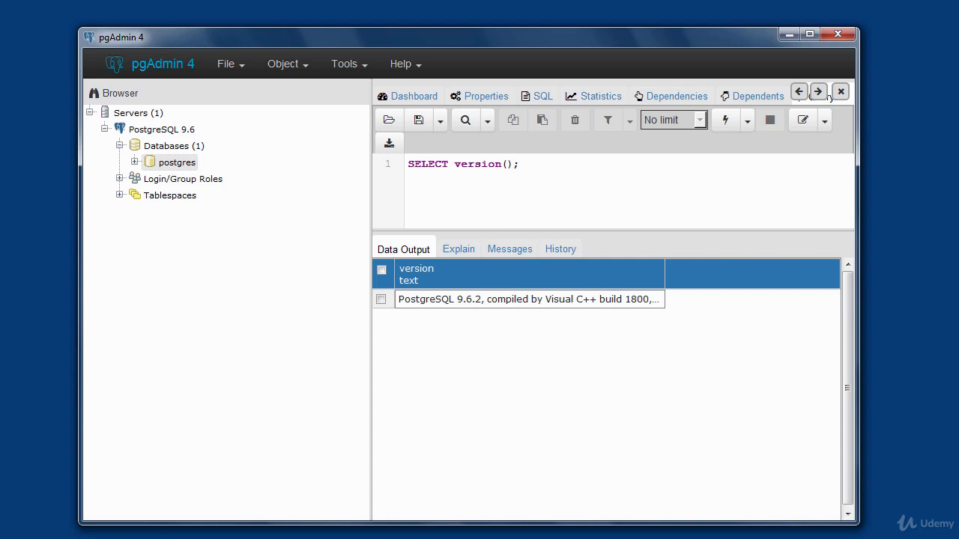
Step: Look at the programs in the PostgreSQL 9.6 group among the installed programs
{"action": "key", "text": "super"}
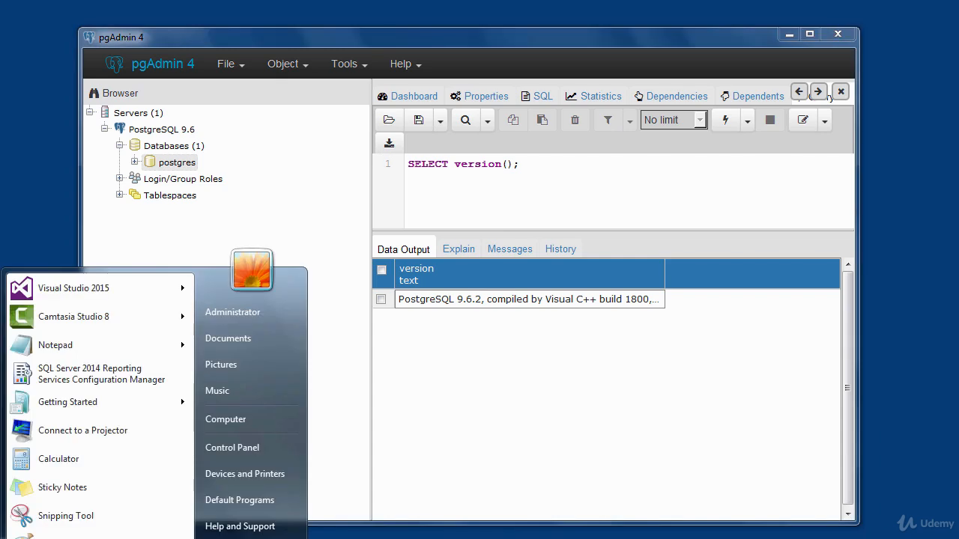
{"action": "left_click", "coordinate": [67, 536]}
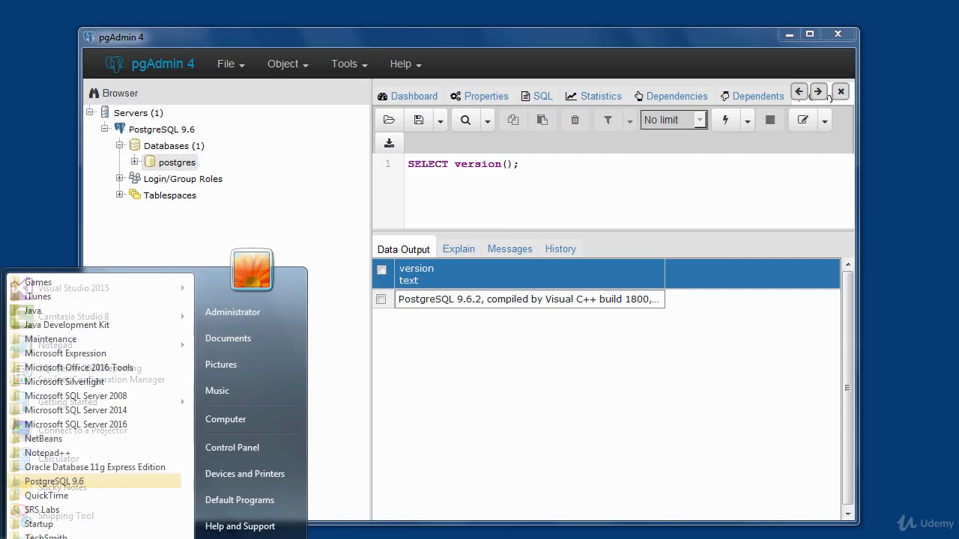
{"action": "left_click", "coordinate": [77, 488]}
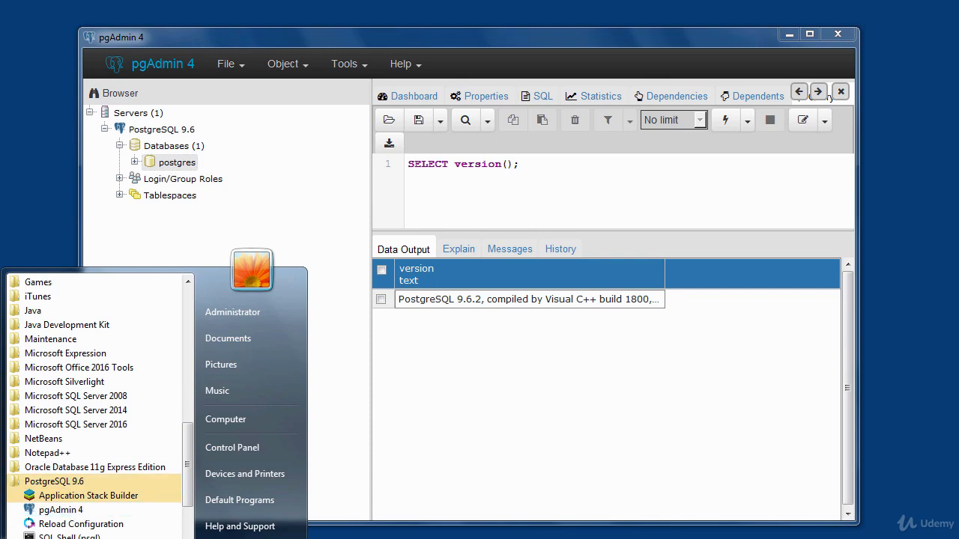
{"action": "key", "text": "Escape"}
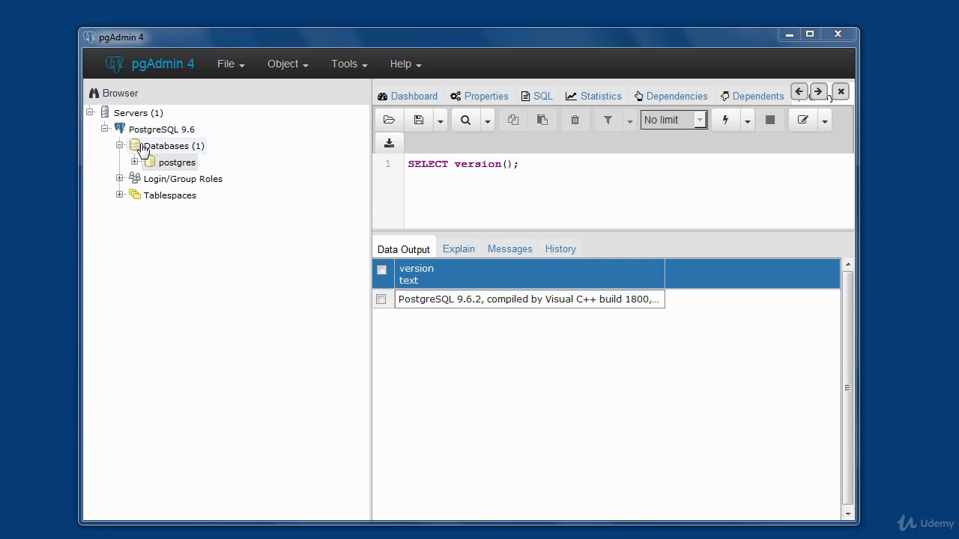
Step: Create a database named dvdrental on the PostgreSQL 9.6 server with the comment "dvdrentals"
{"action": "right_click", "coordinate": [168, 153]}
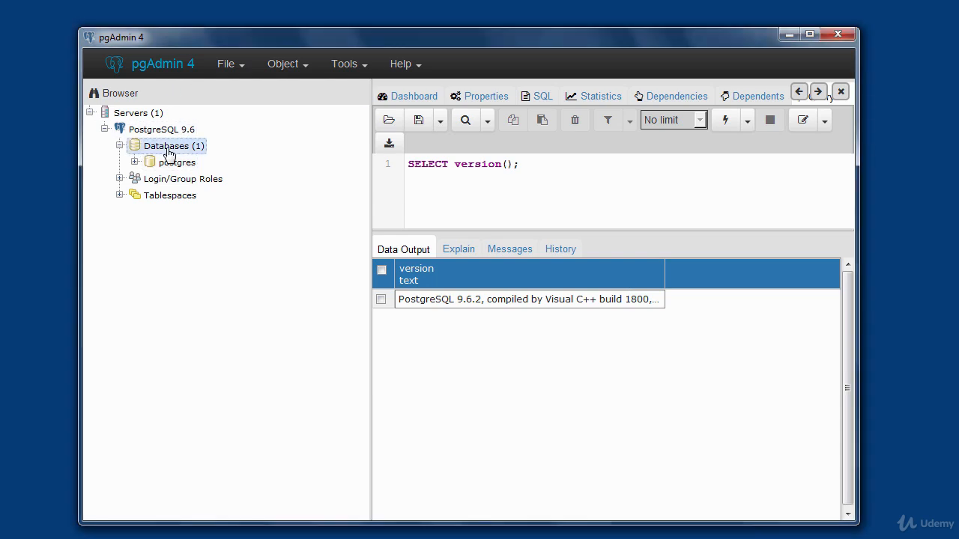
{"action": "mouse_move", "coordinate": [229, 167]}
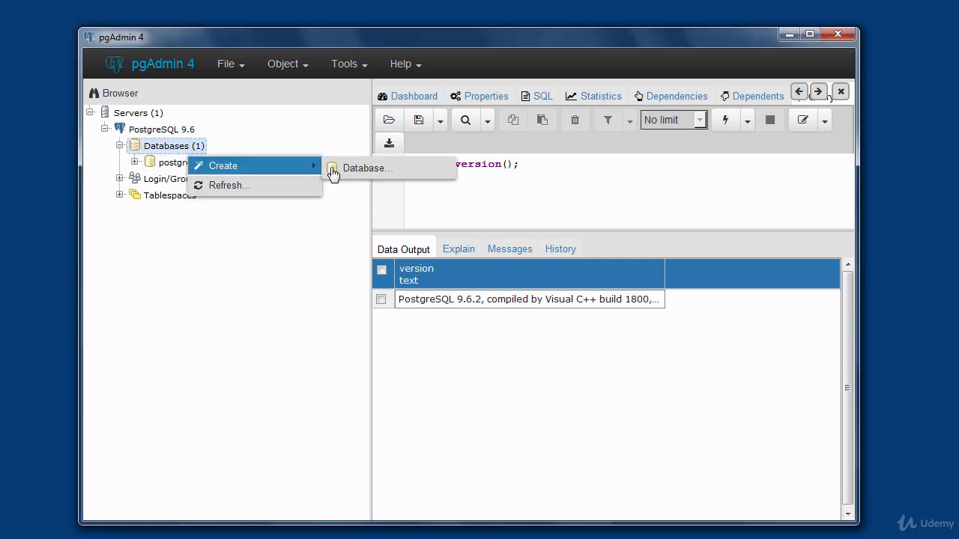
{"action": "left_click", "coordinate": [343, 174]}
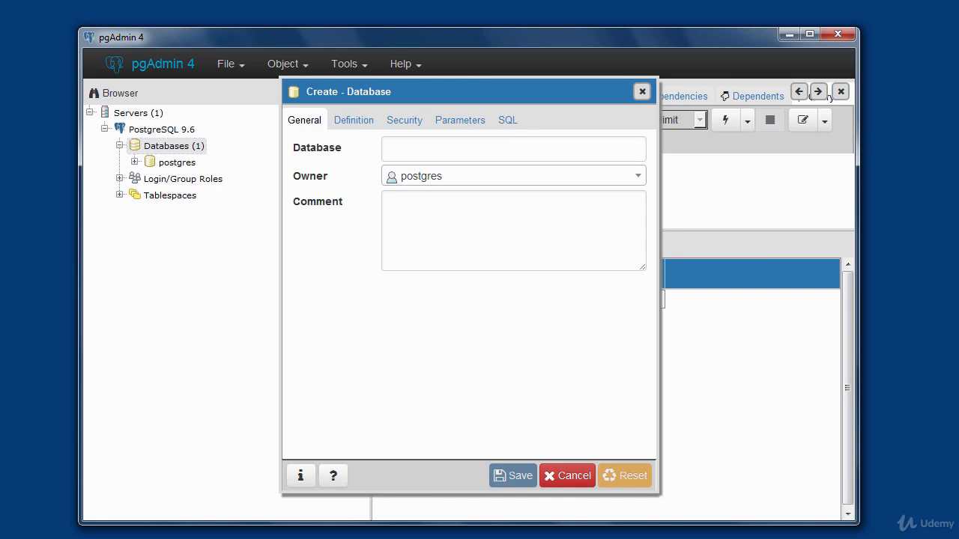
{"action": "left_click", "coordinate": [424, 153]}
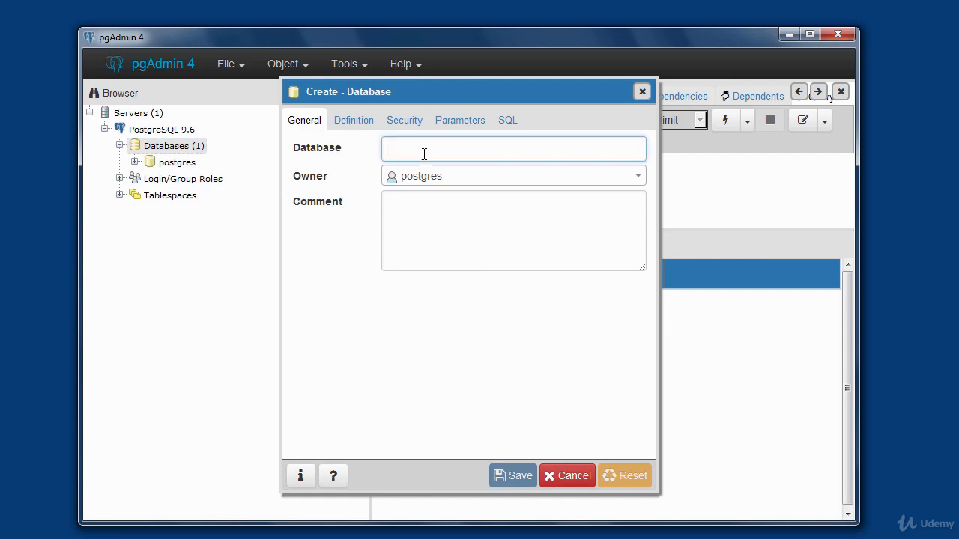
{"action": "type", "text": "dvd"}
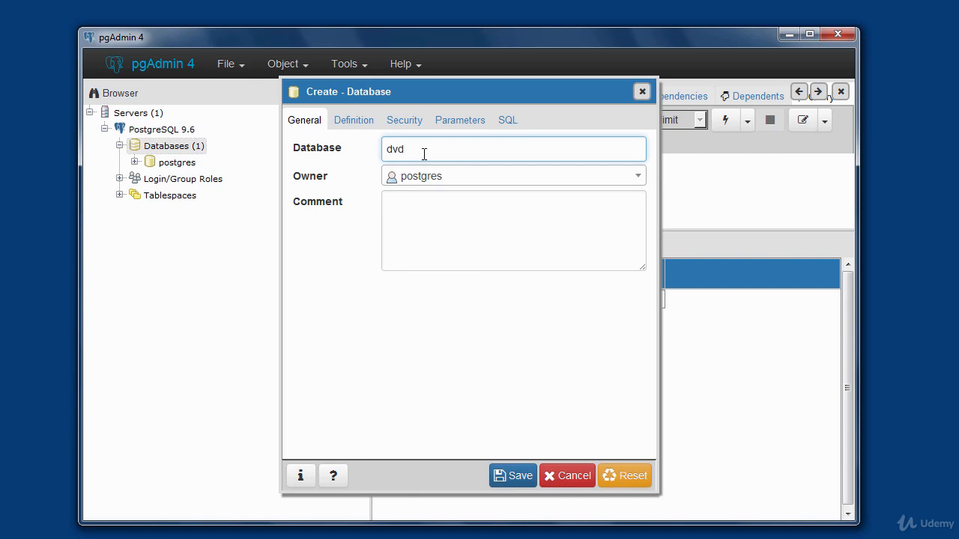
{"action": "type", "text": "rental"}
{"action": "left_click", "coordinate": [434, 233]}
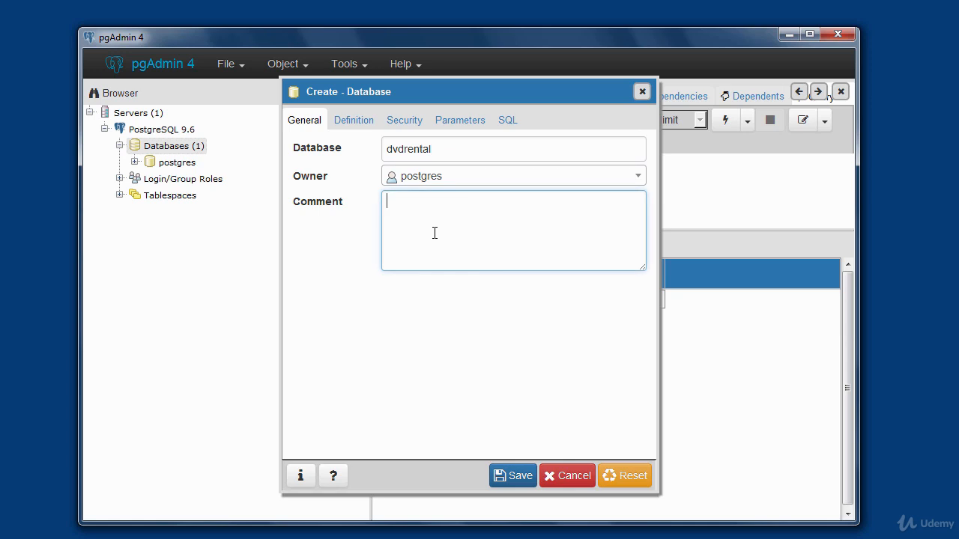
{"action": "type", "text": "dvdrentals"}
{"action": "left_click", "coordinate": [524, 477]}
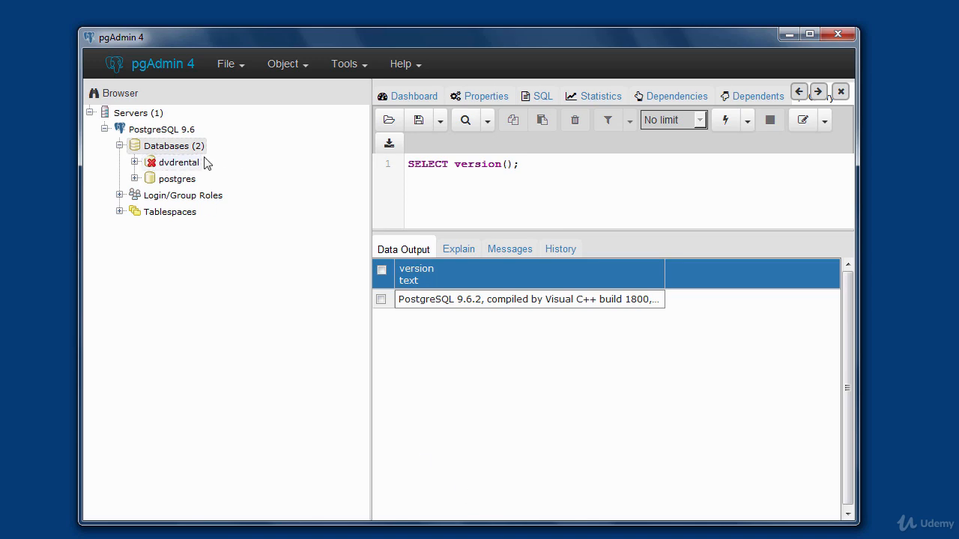
Step: Try to start a restore for the dvdrental database
{"action": "left_click", "coordinate": [174, 166]}
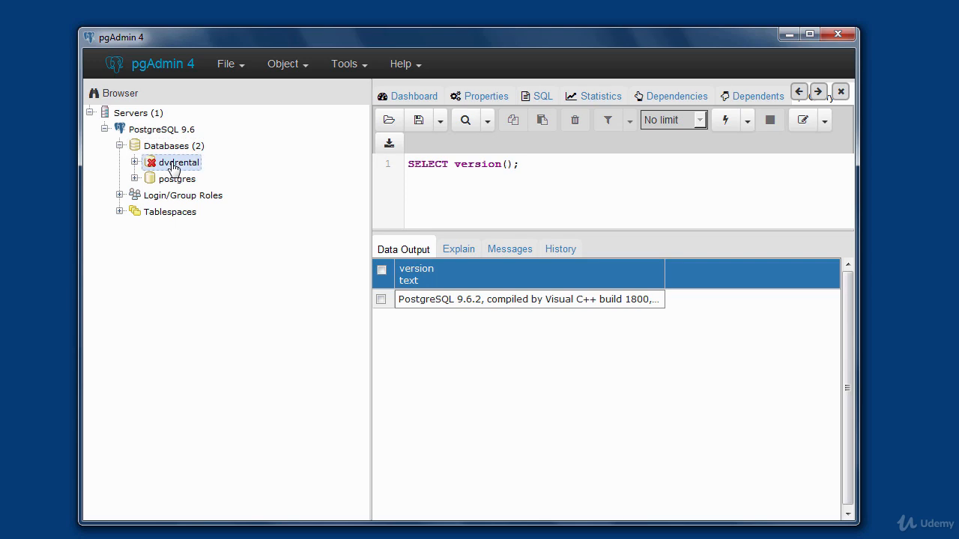
{"action": "right_click", "coordinate": [174, 166]}
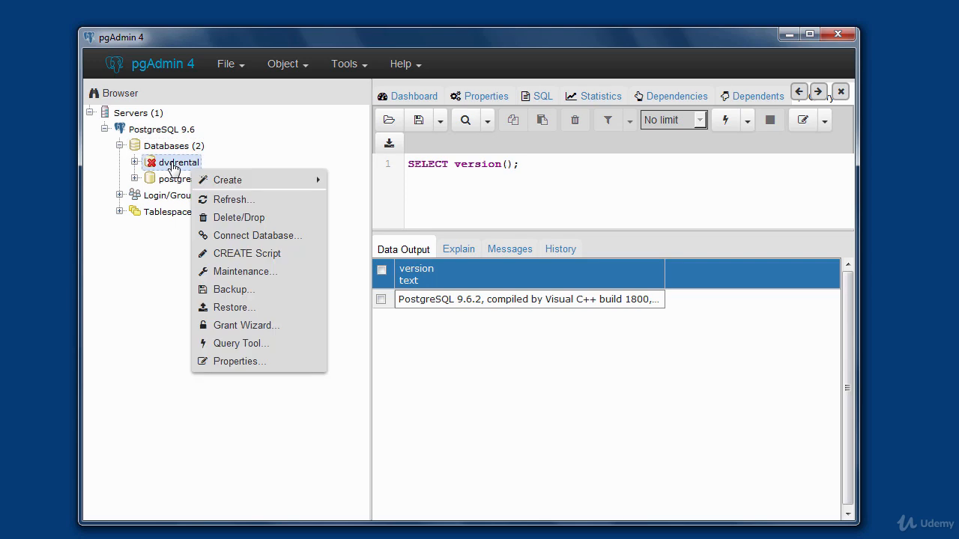
{"action": "left_click", "coordinate": [201, 305]}
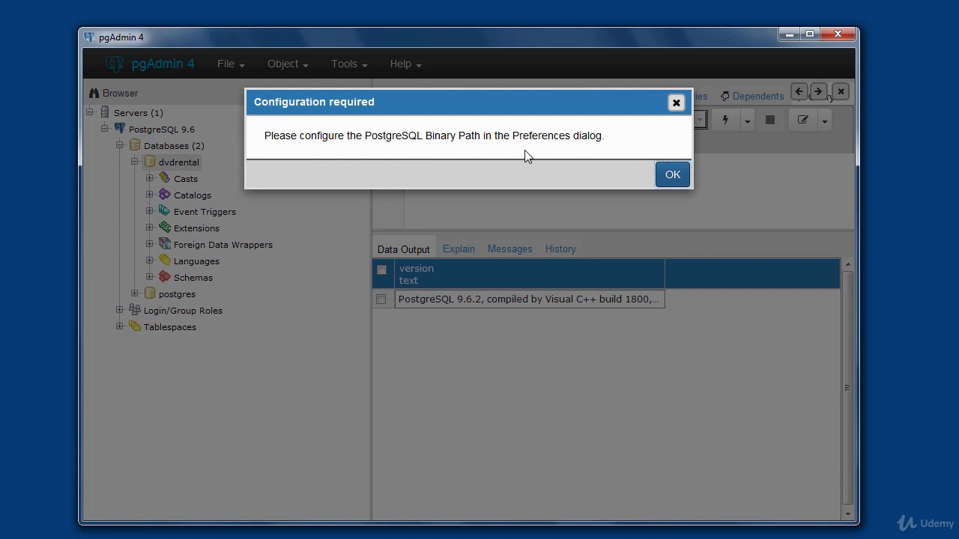
{"action": "left_click", "coordinate": [672, 175]}
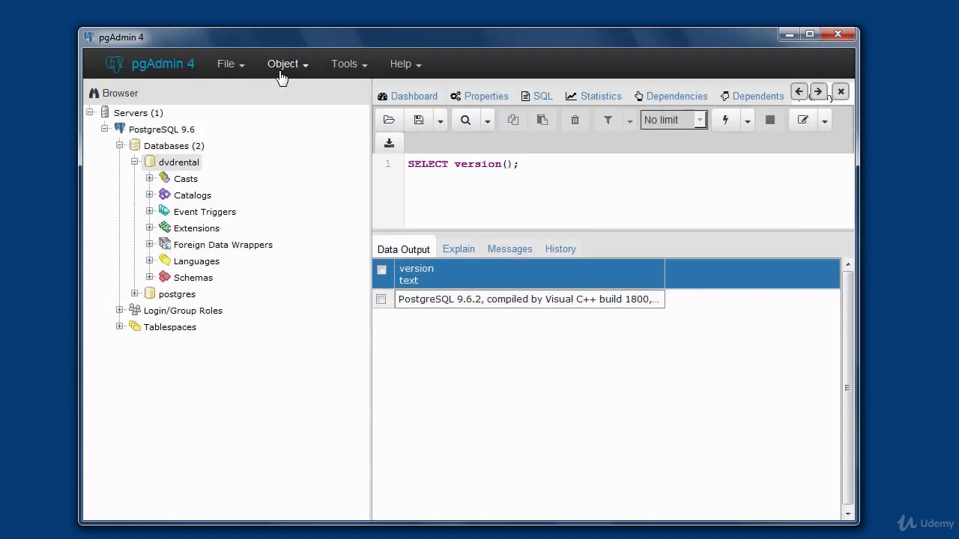
Step: Open the binary paths preferences at the PostgreSQL Binary Path setting
{"action": "left_click", "coordinate": [241, 71]}
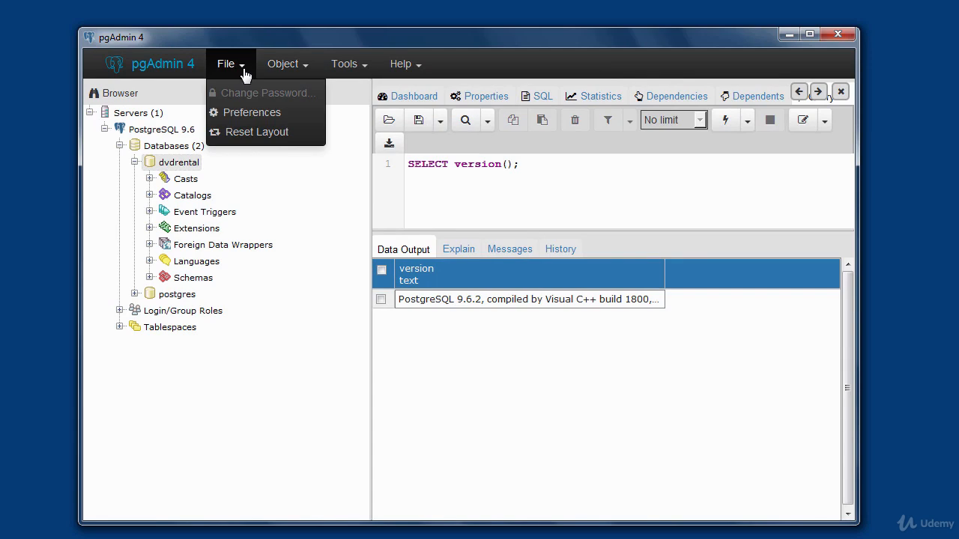
{"action": "left_click", "coordinate": [240, 113]}
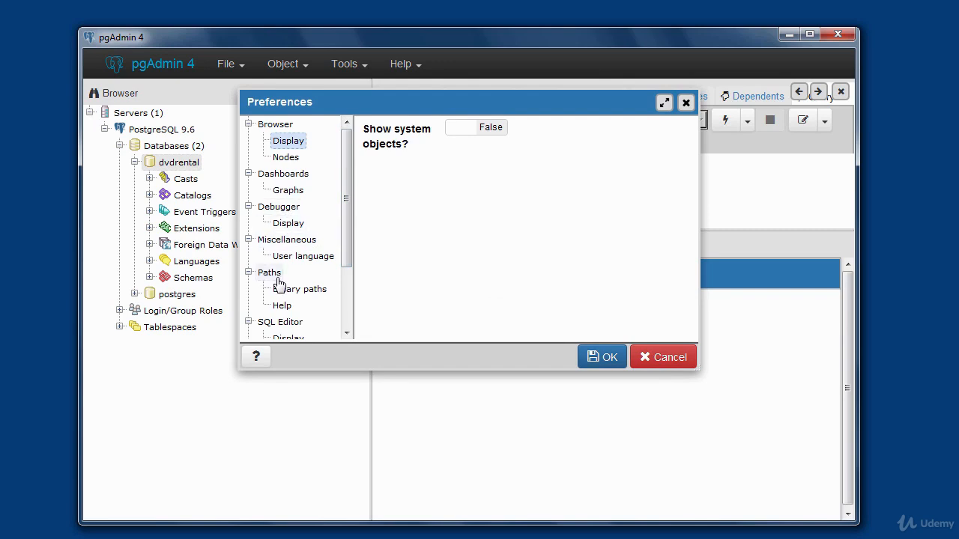
{"action": "left_click", "coordinate": [298, 296]}
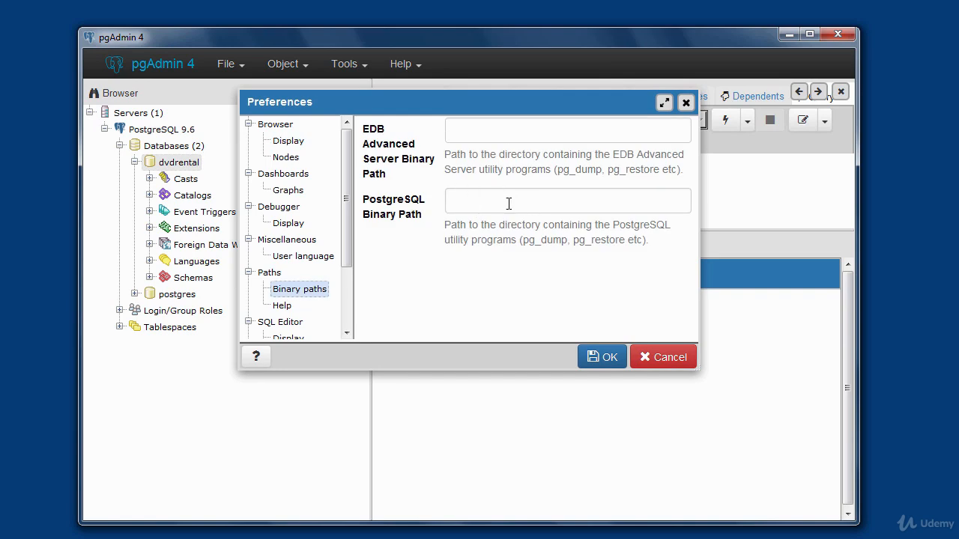
{"action": "left_click", "coordinate": [468, 202]}
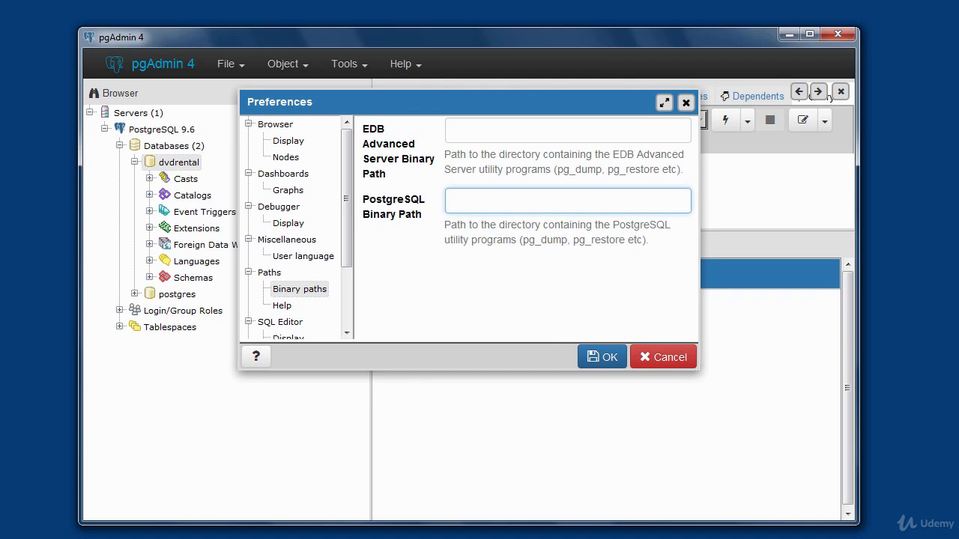
Step: Switch to Windows Explorer and open the folder C:\Program Files\PostgreSQL\9.6\bin
{"action": "key", "text": "super"}
{"action": "left_click", "coordinate": [237, 420]}
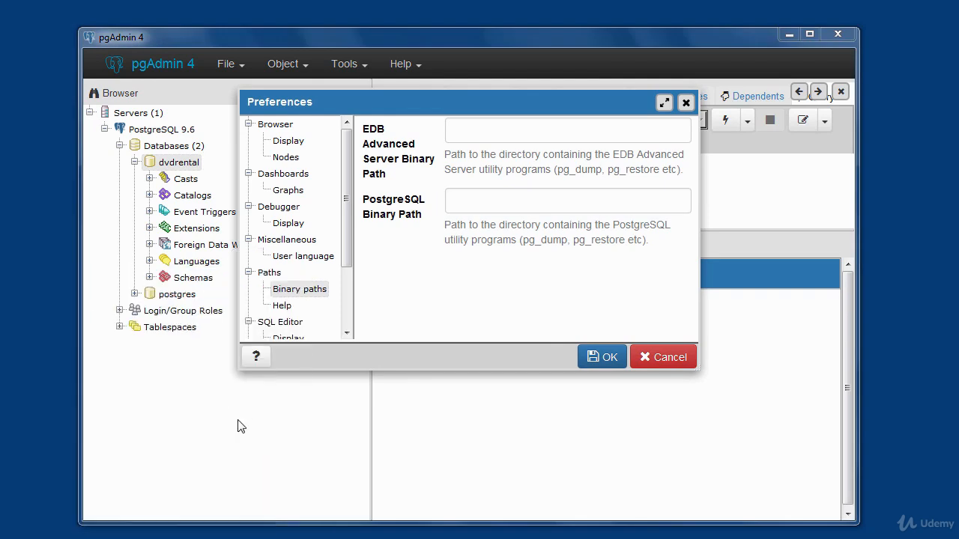
{"action": "double_click", "coordinate": [485, 270]}
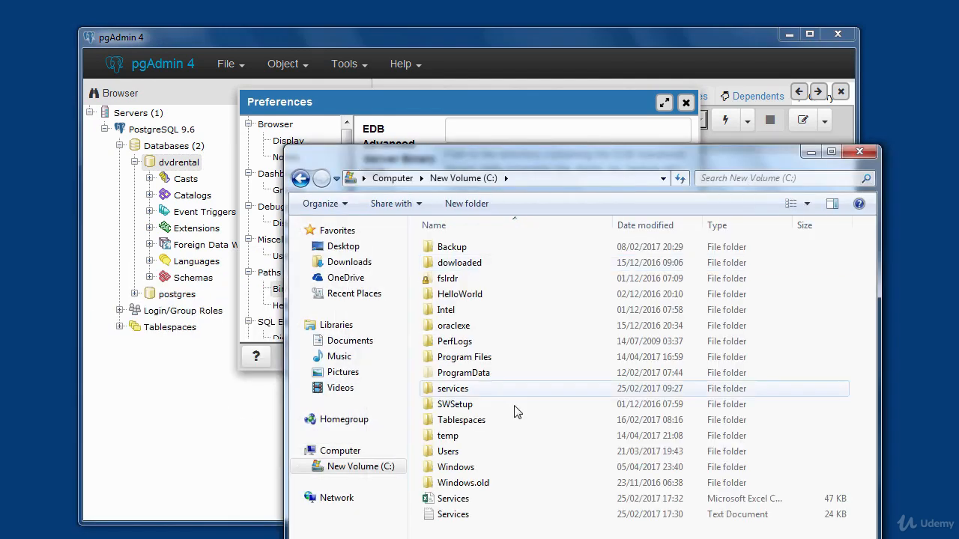
{"action": "double_click", "coordinate": [456, 357]}
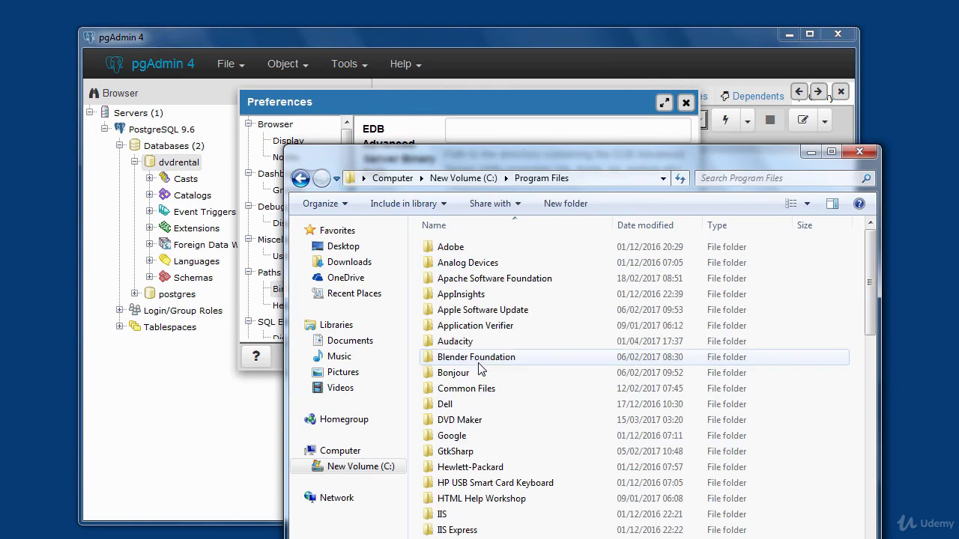
{"action": "scroll", "coordinate": [616, 507], "scroll_direction": "down", "scroll_amount": 4}
{"action": "scroll", "coordinate": [617, 508], "scroll_direction": "down", "scroll_amount": 8}
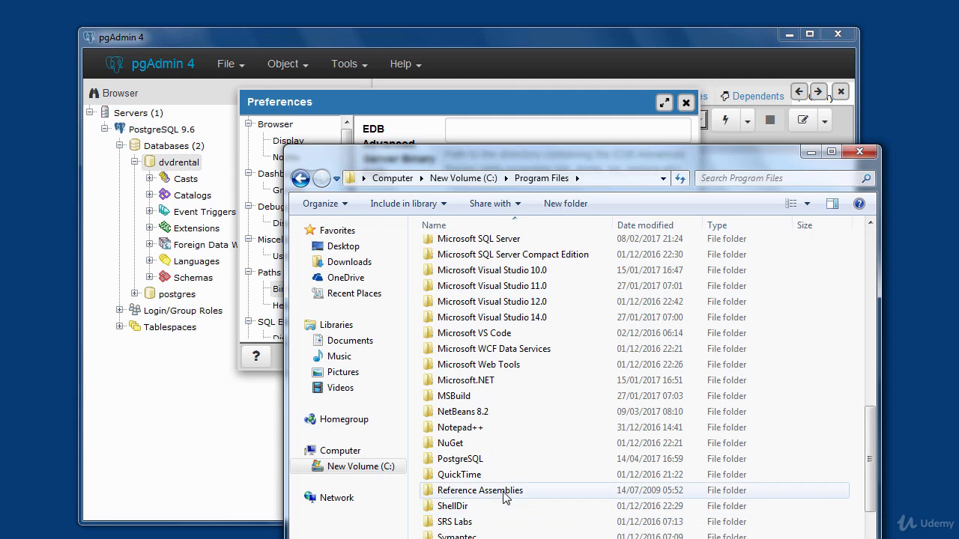
{"action": "double_click", "coordinate": [476, 459]}
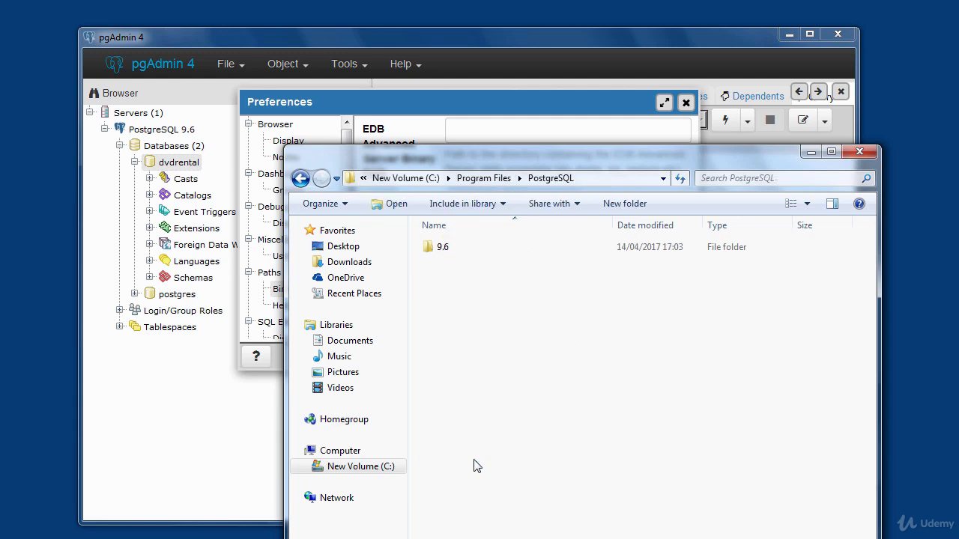
{"action": "double_click", "coordinate": [443, 247]}
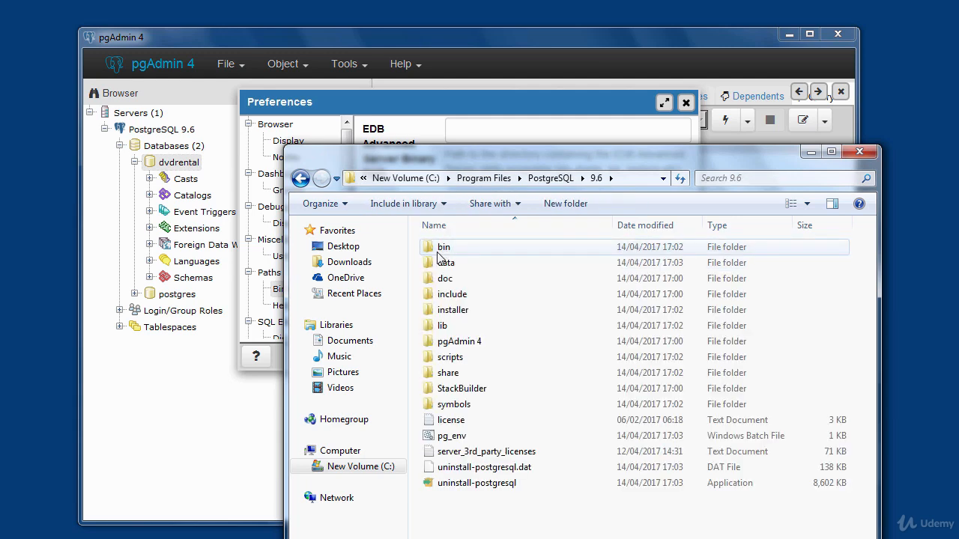
{"action": "double_click", "coordinate": [439, 253]}
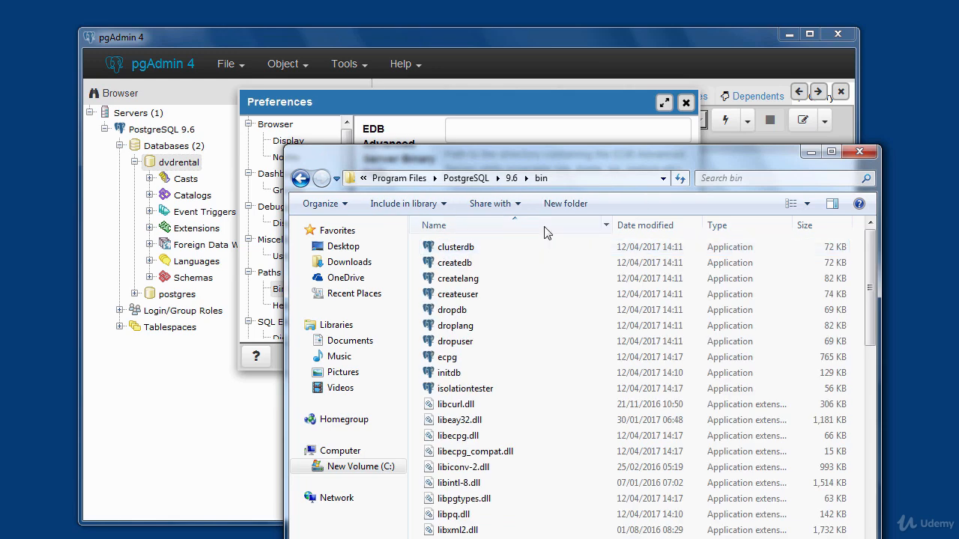
Step: Copy the full path of the PostgreSQL bin folder and close the folder window
{"action": "left_click", "coordinate": [591, 176]}
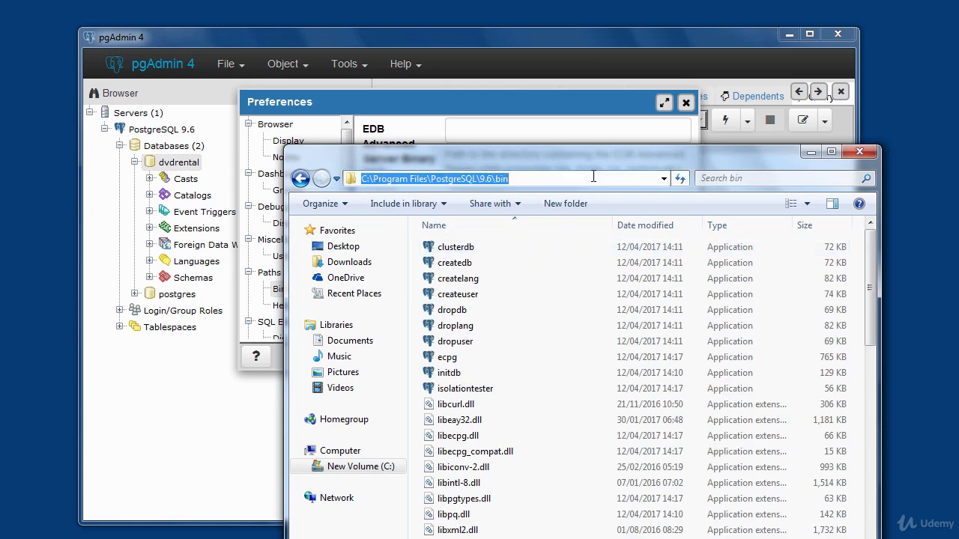
{"action": "left_click_drag", "start_coordinate": [509, 179], "coordinate": [345, 174]}
{"action": "right_click", "coordinate": [412, 181]}
{"action": "left_click", "coordinate": [385, 169]}
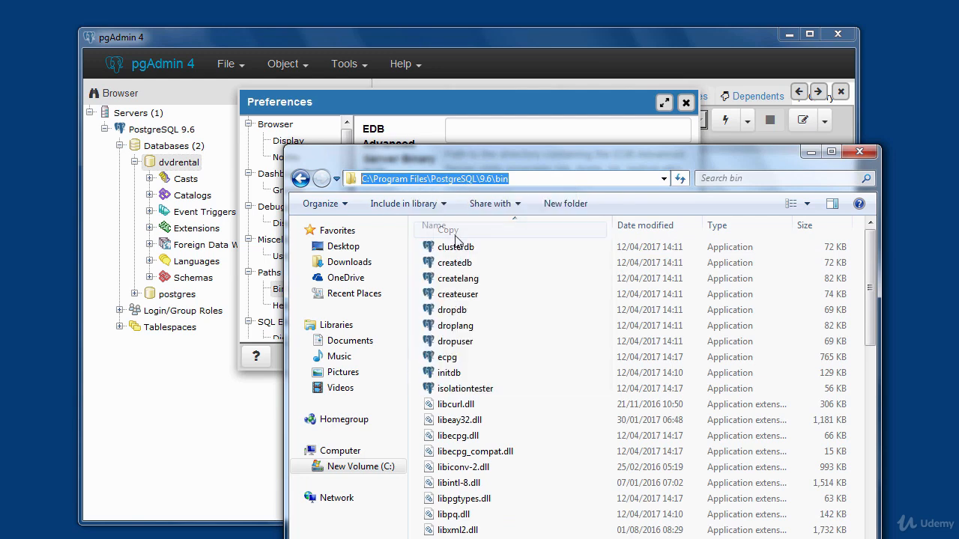
{"action": "left_click", "coordinate": [858, 151]}
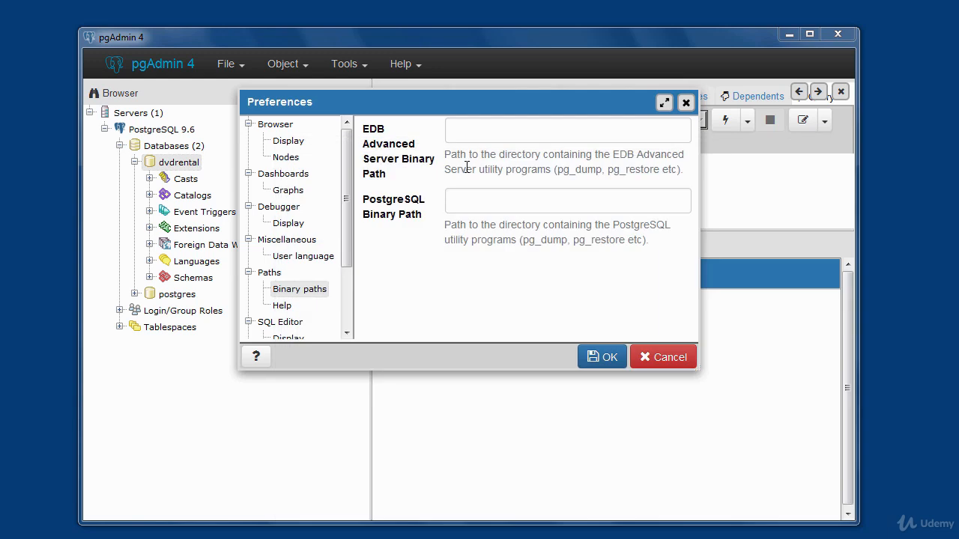
Step: In pgAdmin 4, set the PostgreSQL Binary Path to C:\Program Files\PostgreSQL\9.6\bin and save the preferences
{"action": "left_click", "coordinate": [466, 205]}
{"action": "right_click", "coordinate": [467, 205]}
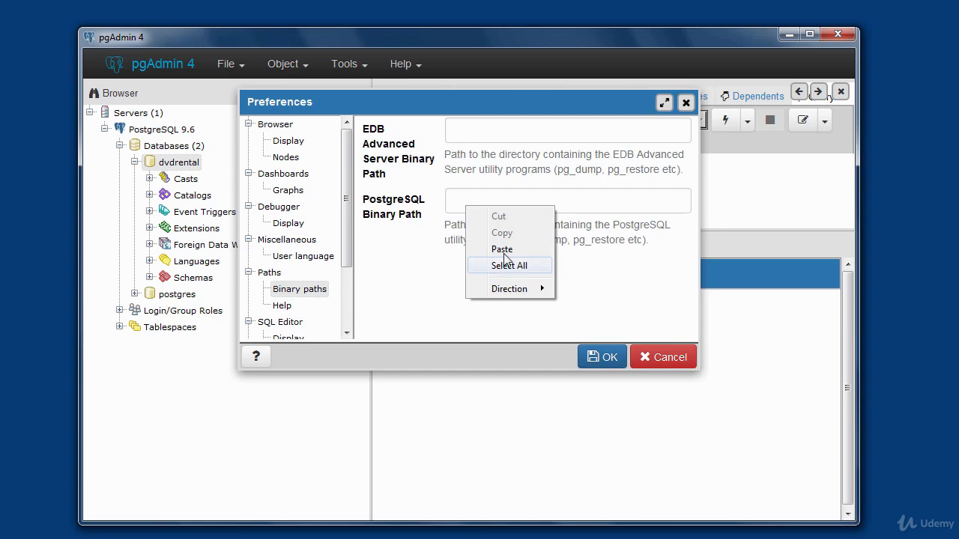
{"action": "left_click", "coordinate": [499, 250]}
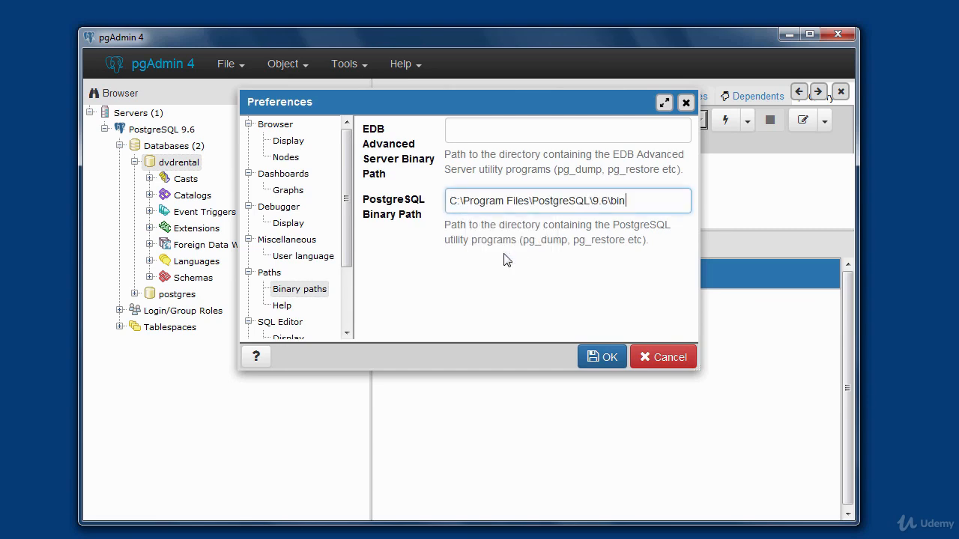
{"action": "left_click", "coordinate": [608, 358]}
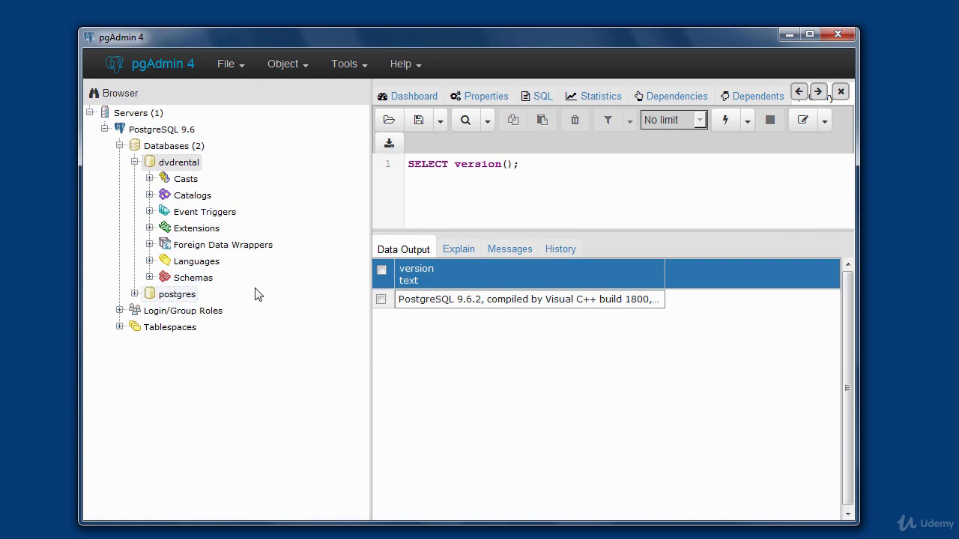
Step: Start a restore of the dvdrental database in the format "Custom or tar" and open its file selection
{"action": "right_click", "coordinate": [189, 165]}
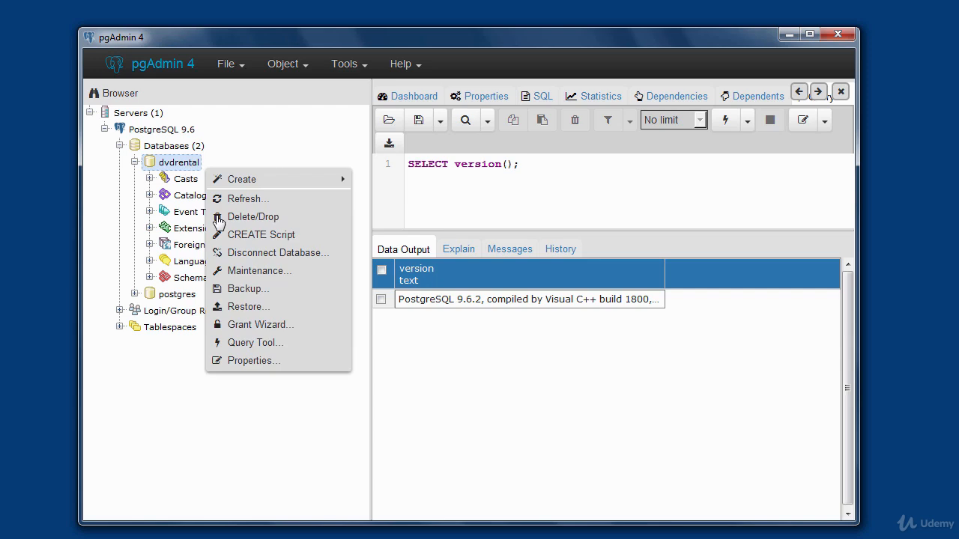
{"action": "left_click", "coordinate": [250, 309]}
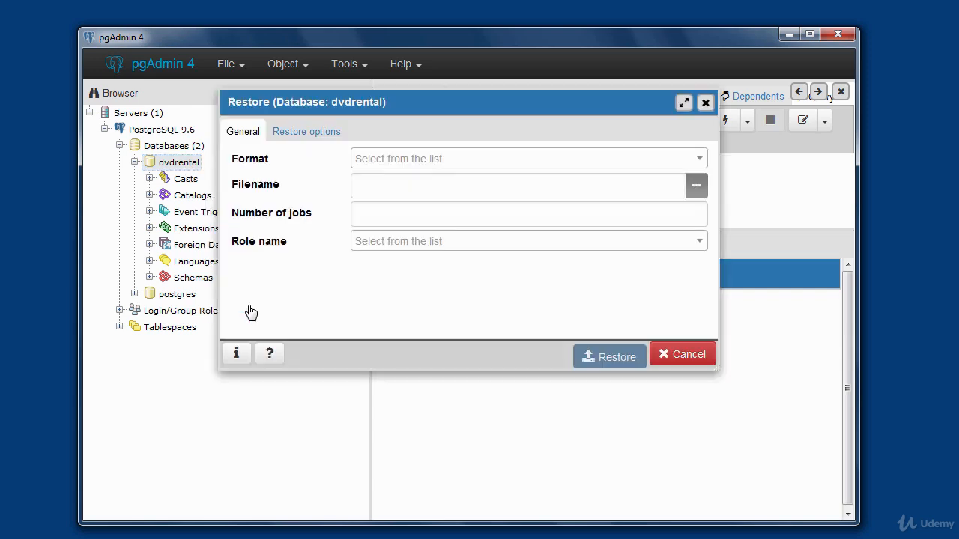
{"action": "left_click", "coordinate": [697, 163]}
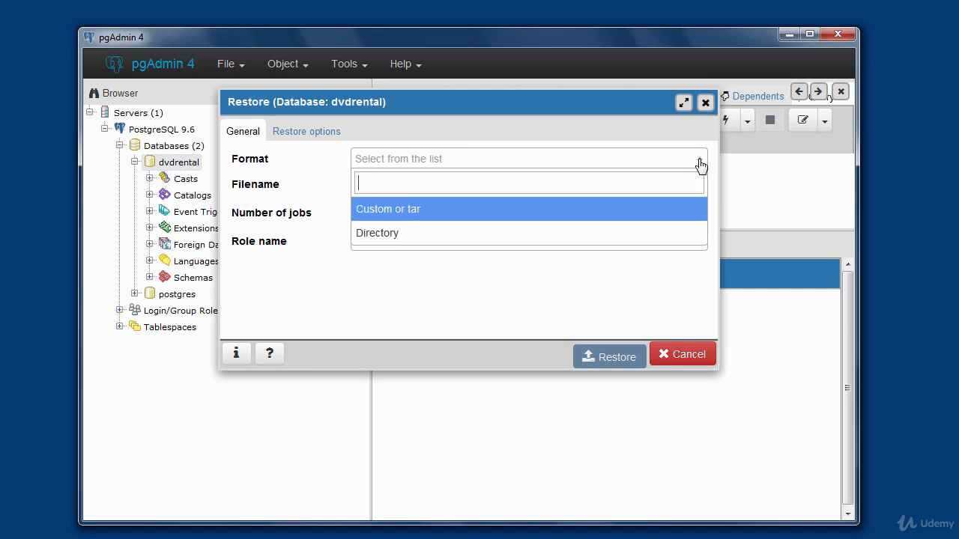
{"action": "left_click", "coordinate": [432, 218]}
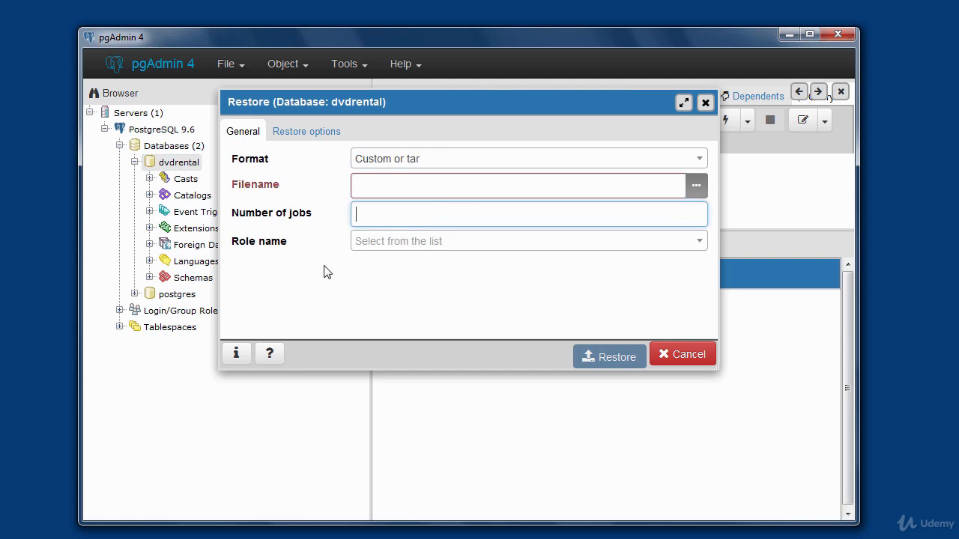
{"action": "left_click", "coordinate": [691, 187]}
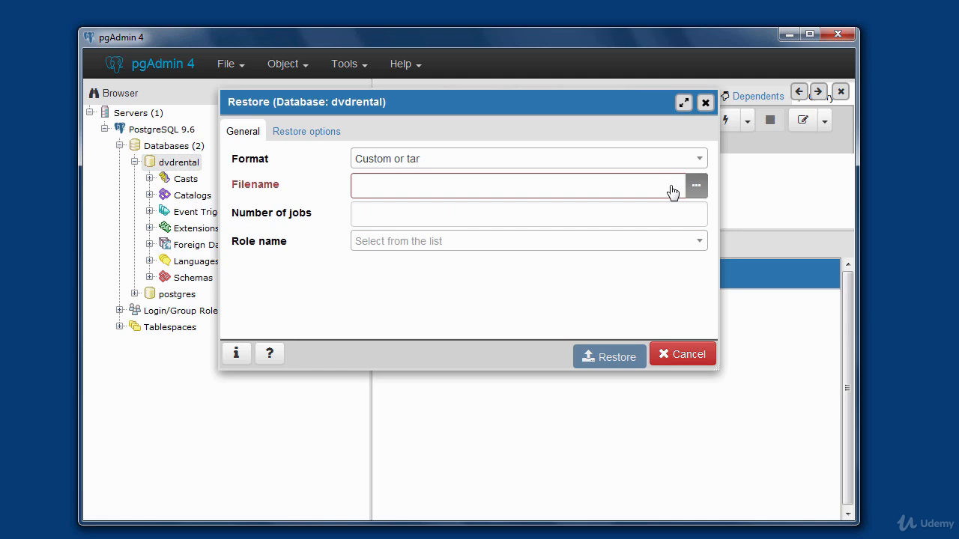
{"action": "left_click", "coordinate": [696, 185]}
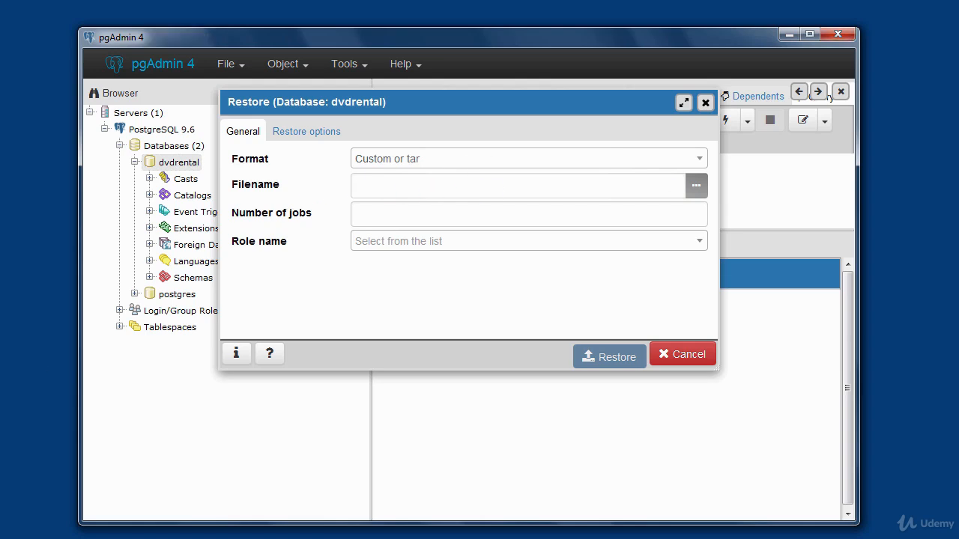
{"action": "key", "text": "super"}
{"action": "left_click", "coordinate": [225, 425]}
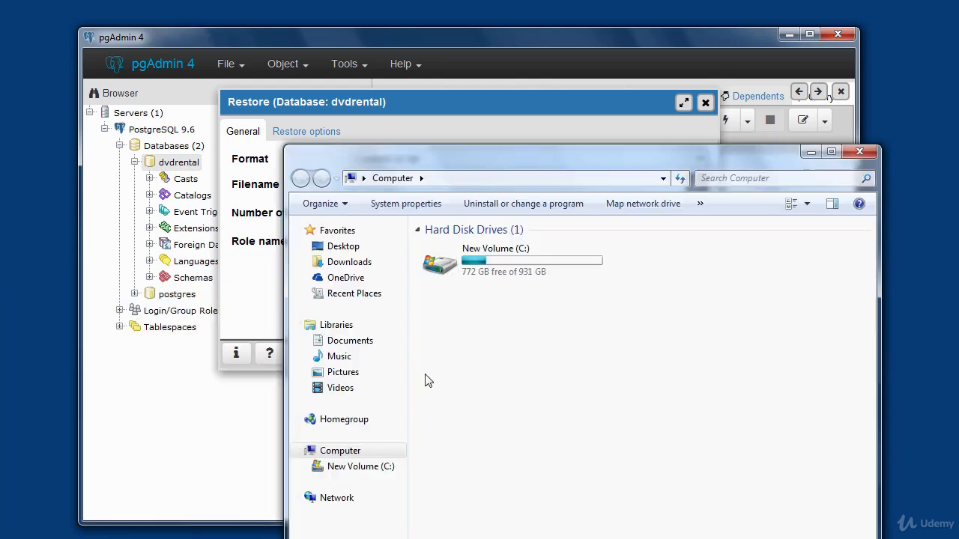
{"action": "double_click", "coordinate": [497, 260]}
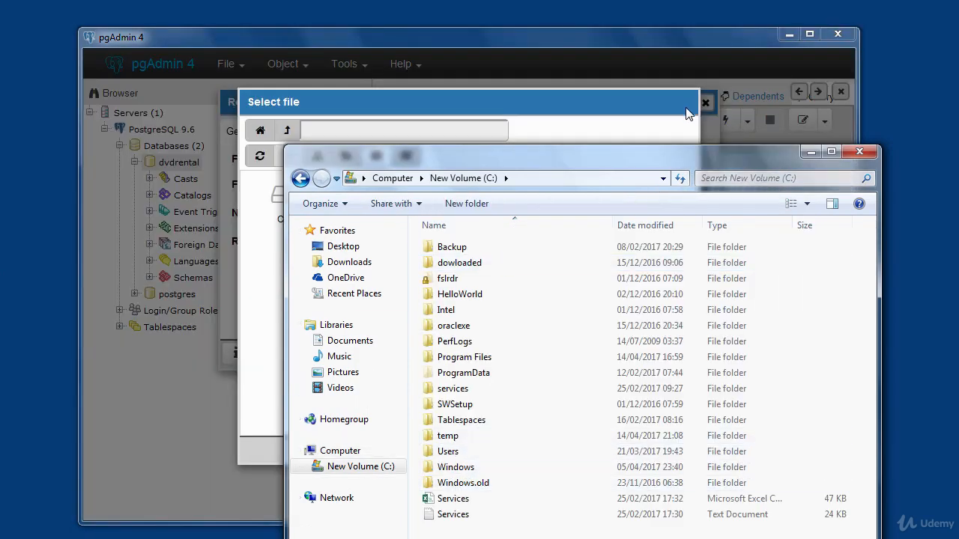
{"action": "left_click_drag", "start_coordinate": [645, 152], "coordinate": [695, 402]}
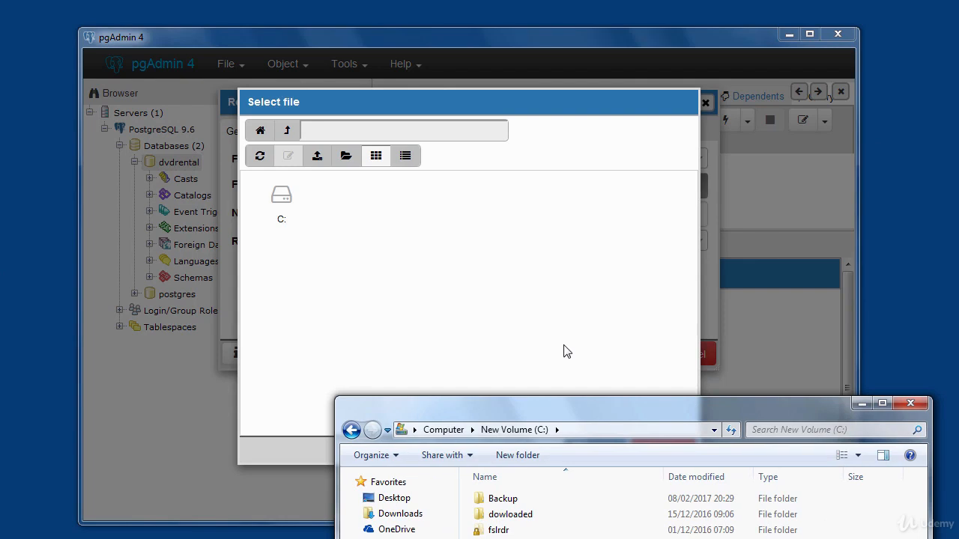
{"action": "left_click", "coordinate": [912, 403]}
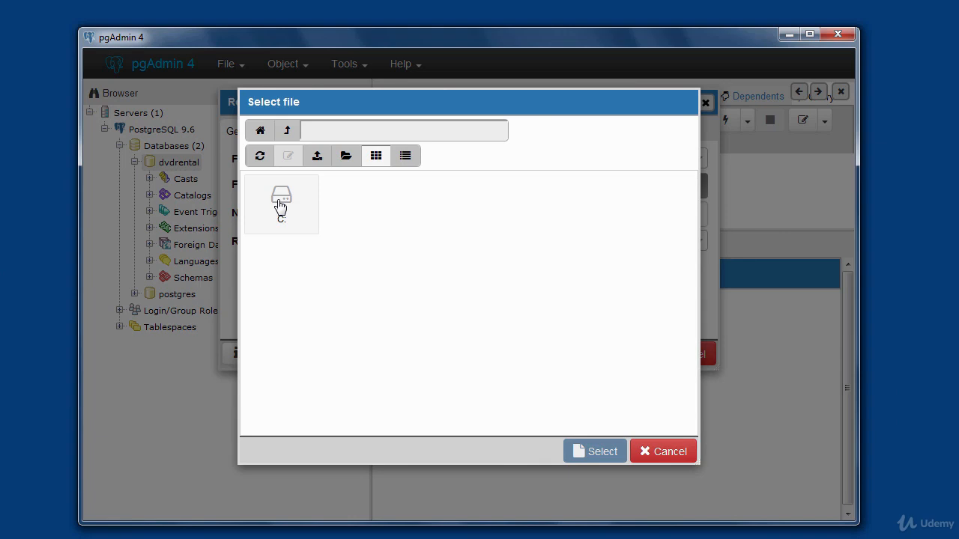
Step: Try to find the restore file in the temp folder on drive C, and cancel the file selection
{"action": "double_click", "coordinate": [279, 206]}
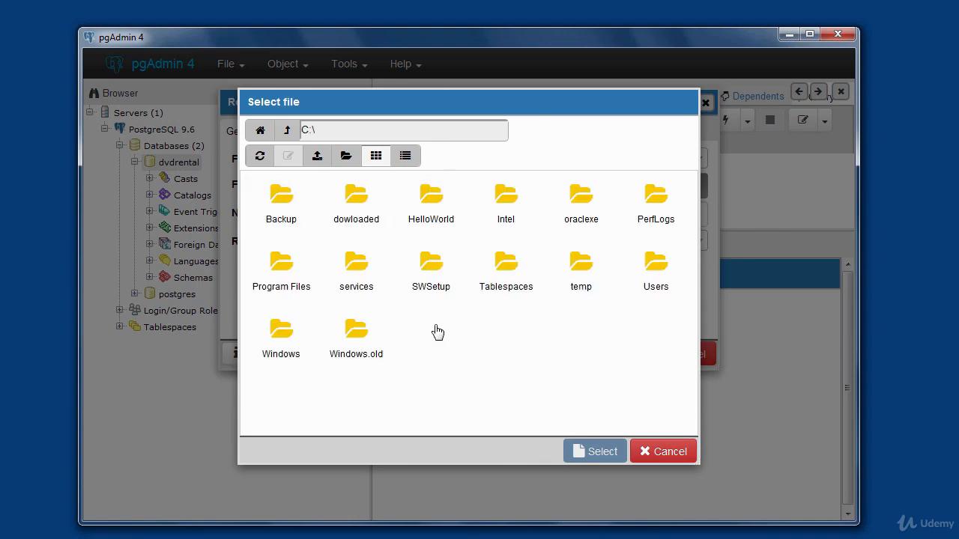
{"action": "double_click", "coordinate": [589, 283]}
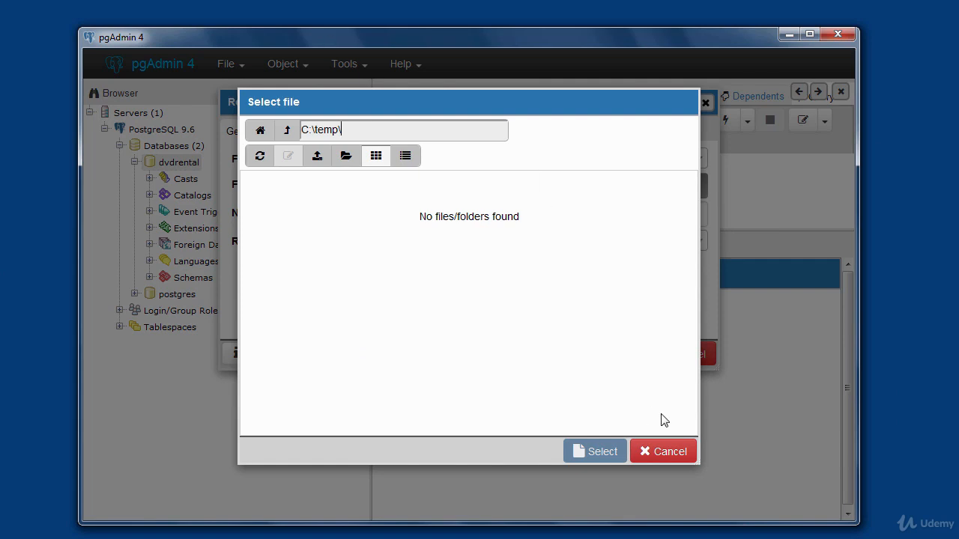
{"action": "left_click", "coordinate": [667, 452]}
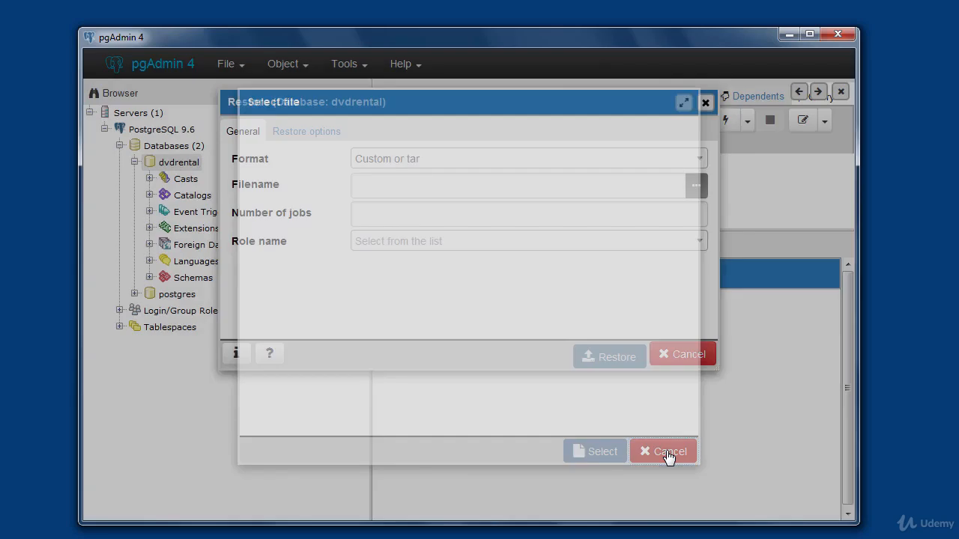
Step: In Windows Explorer, open the dvdrental archive in the temp folder on drive C
{"action": "key", "text": "super"}
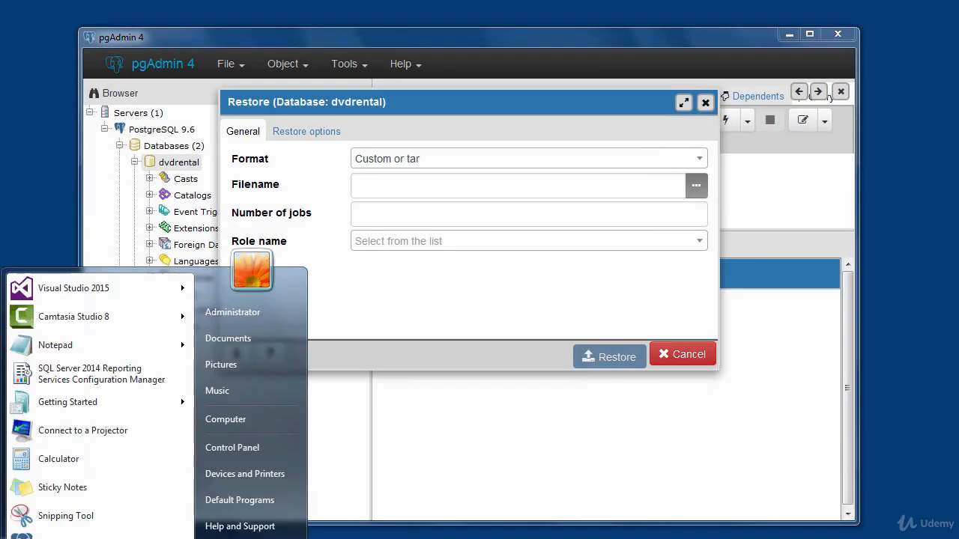
{"action": "left_click", "coordinate": [246, 420]}
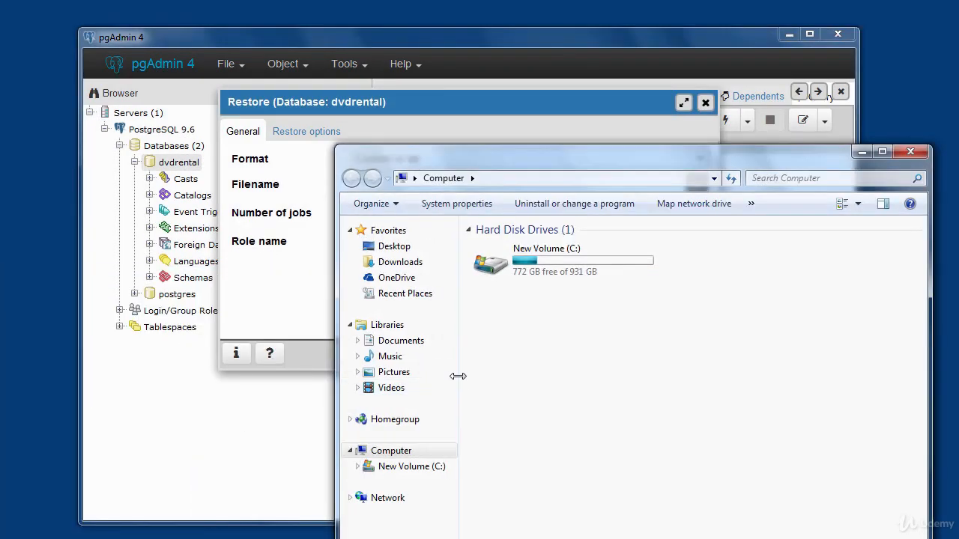
{"action": "double_click", "coordinate": [555, 266]}
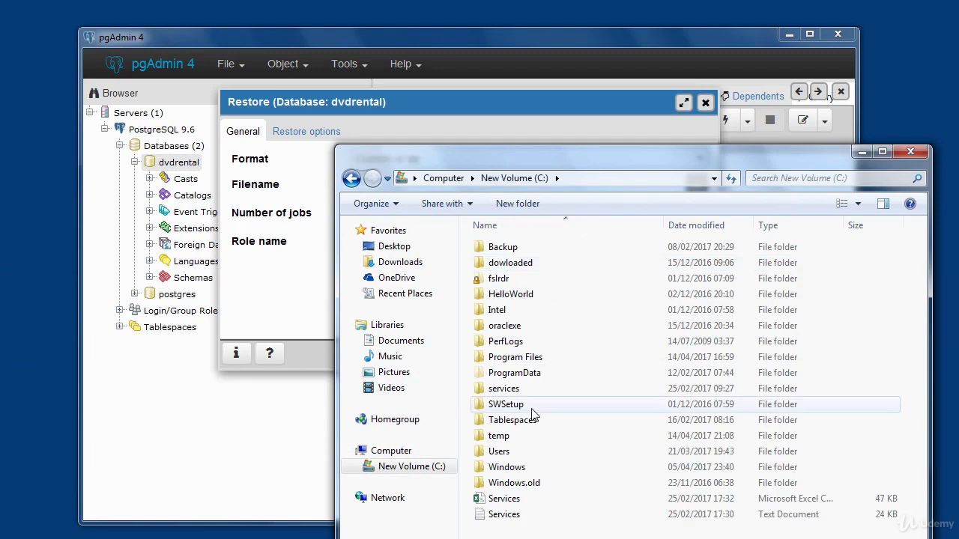
{"action": "double_click", "coordinate": [498, 435]}
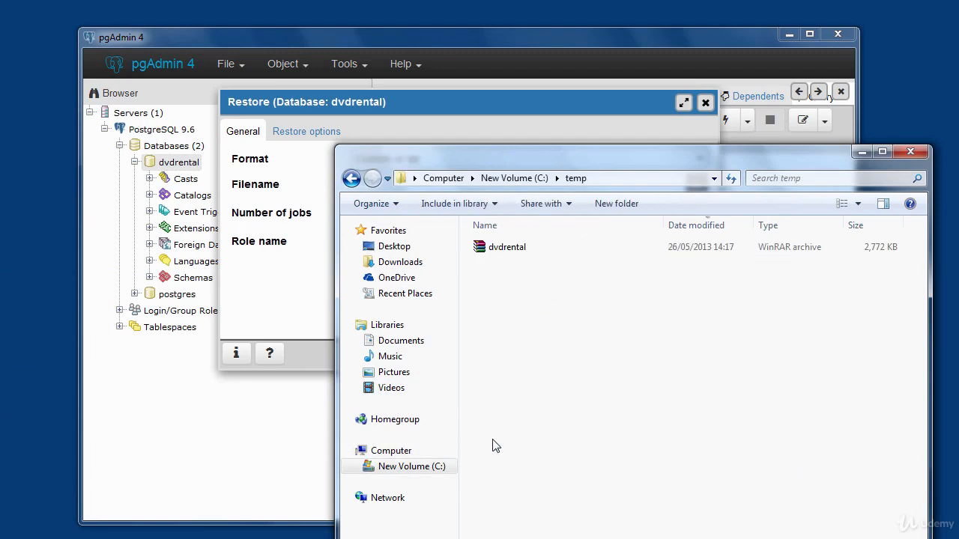
{"action": "left_click", "coordinate": [499, 250]}
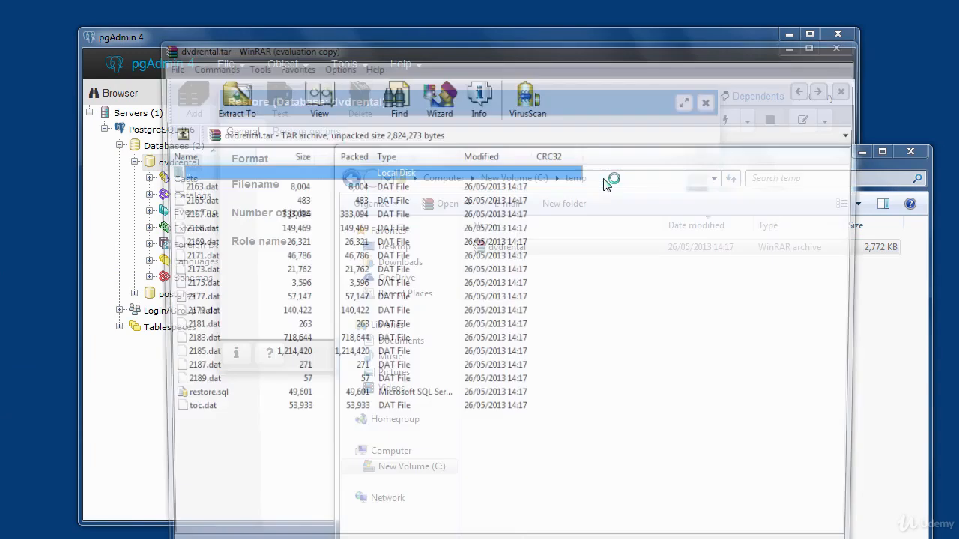
Step: Close the archive, enter the path C:\temp\dvdrental.tar as the Explorer address, and close the archive window that opens
{"action": "left_click", "coordinate": [745, 15]}
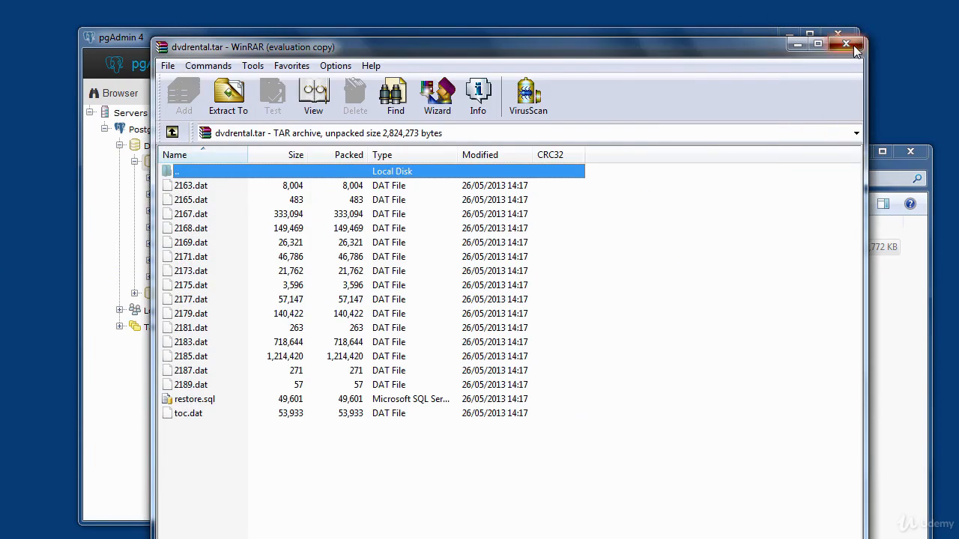
{"action": "left_click", "coordinate": [853, 45]}
{"action": "left_click", "coordinate": [612, 182]}
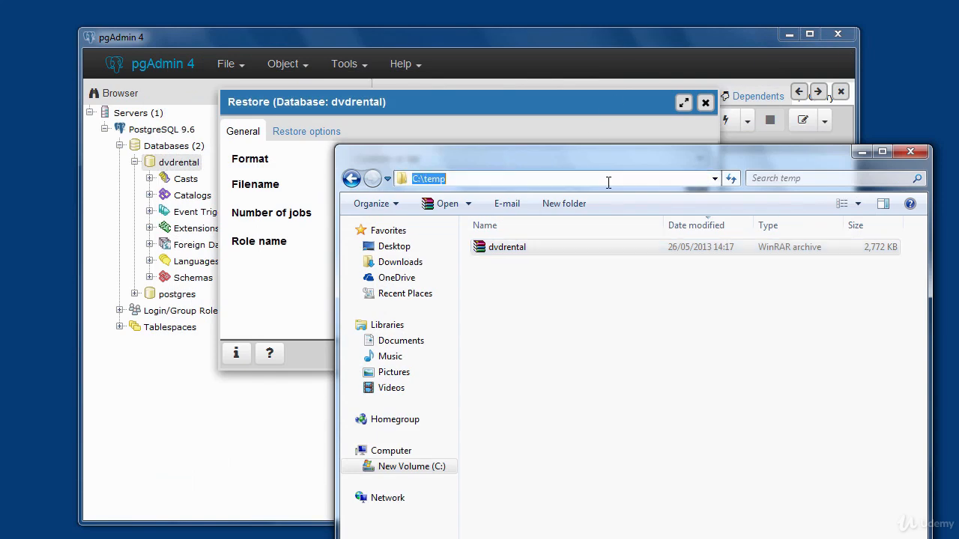
{"action": "left_click", "coordinate": [608, 182]}
{"action": "type", "text": "\\"}
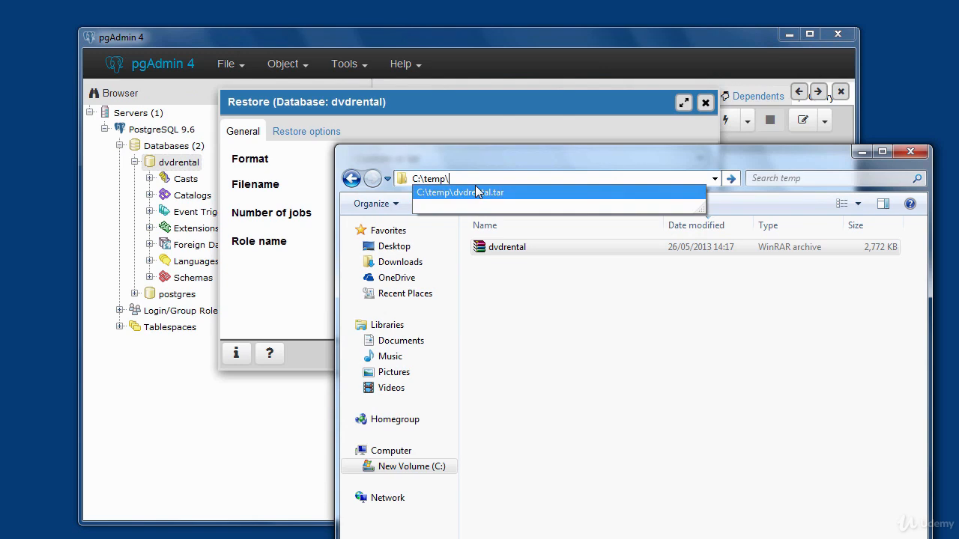
{"action": "type", "text": "de"}
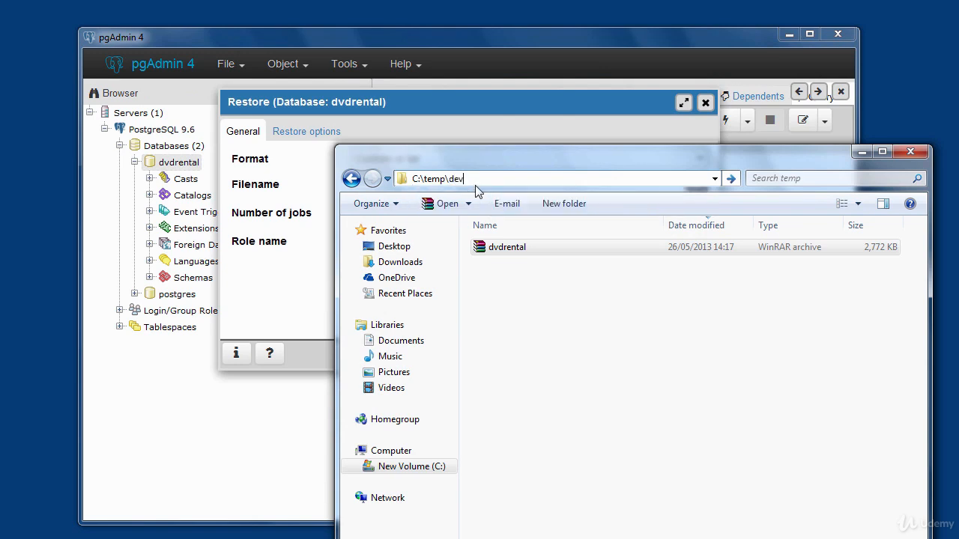
{"action": "key", "text": "BackSpace"}
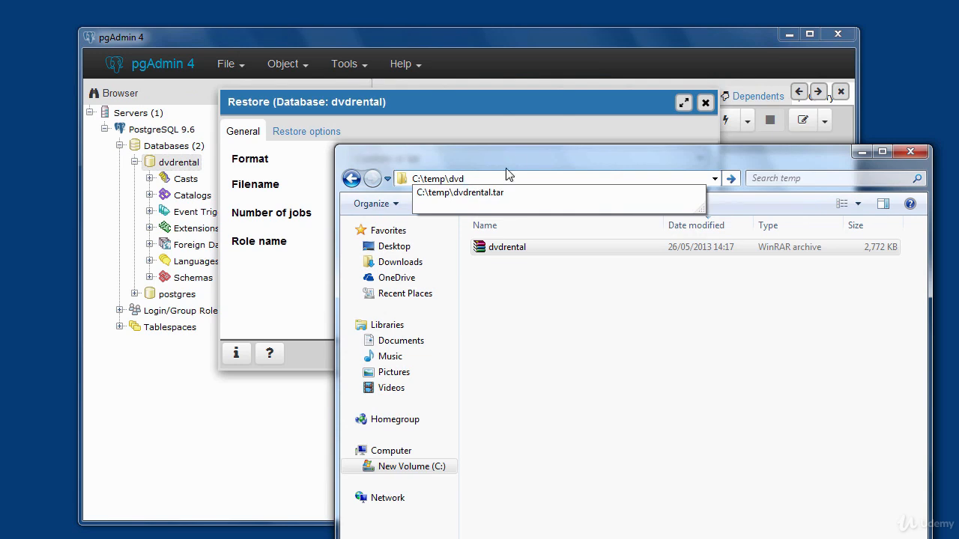
{"action": "left_click", "coordinate": [499, 198]}
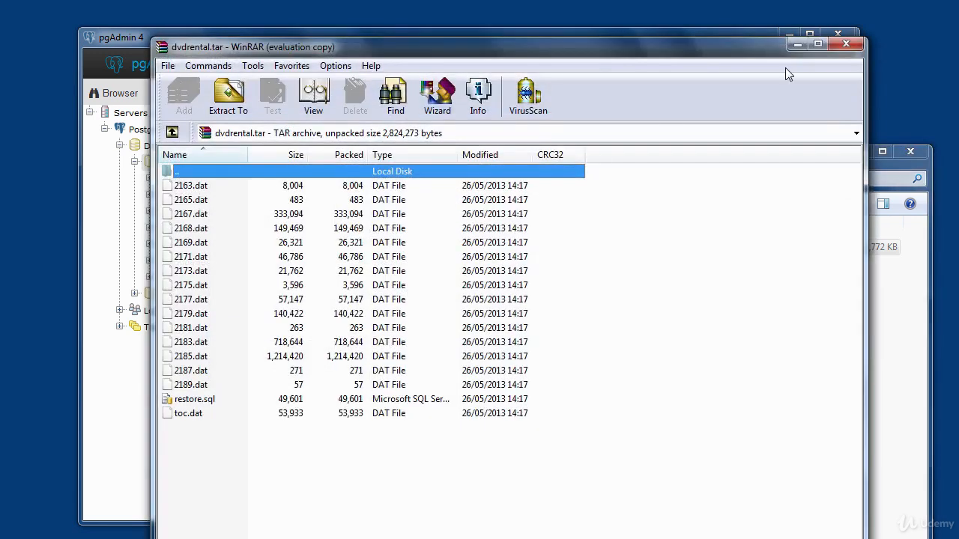
{"action": "left_click", "coordinate": [842, 40]}
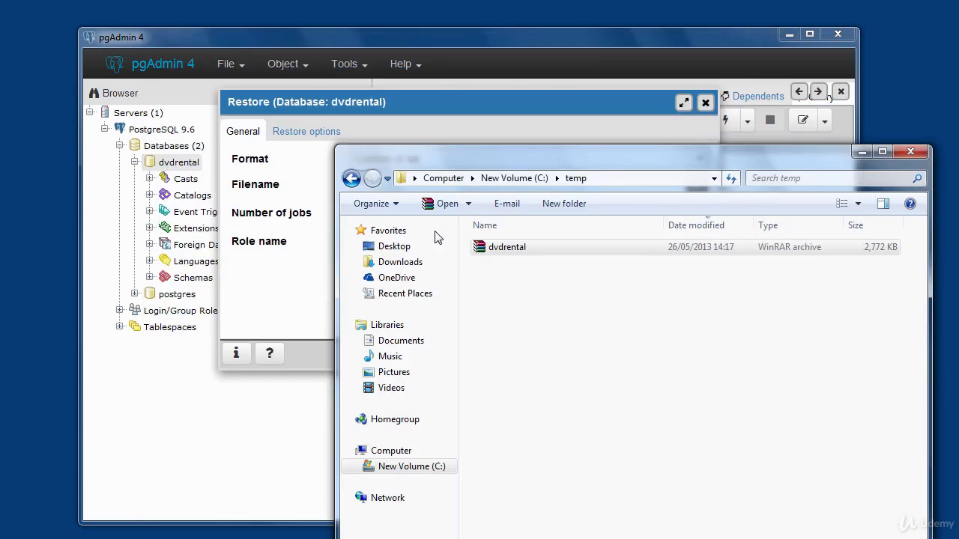
Step: Copy the full path C:\temp\dvdrental.tar from the Explorer address
{"action": "left_click", "coordinate": [611, 177]}
{"action": "left_click", "coordinate": [550, 178]}
{"action": "key", "text": "ctrl+a"}
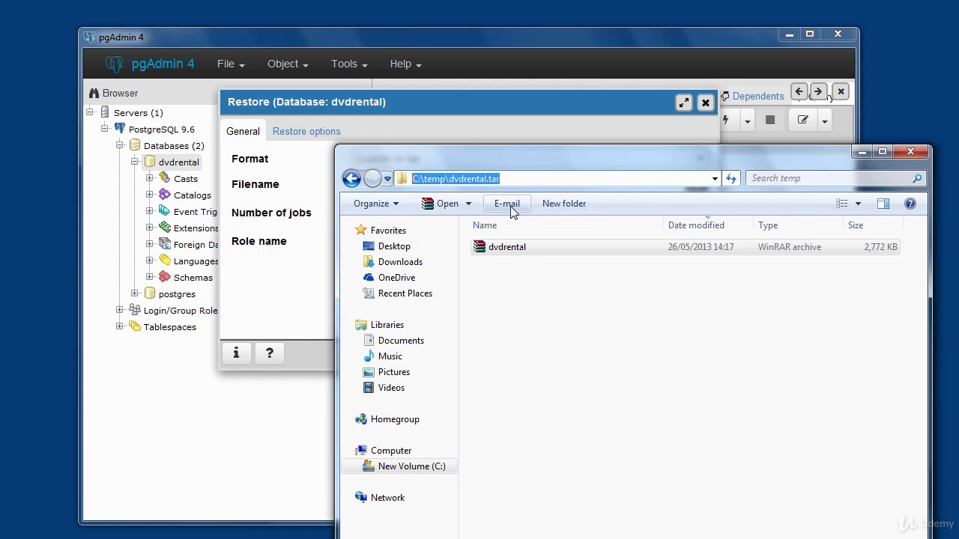
{"action": "right_click", "coordinate": [498, 180]}
{"action": "left_click", "coordinate": [543, 232]}
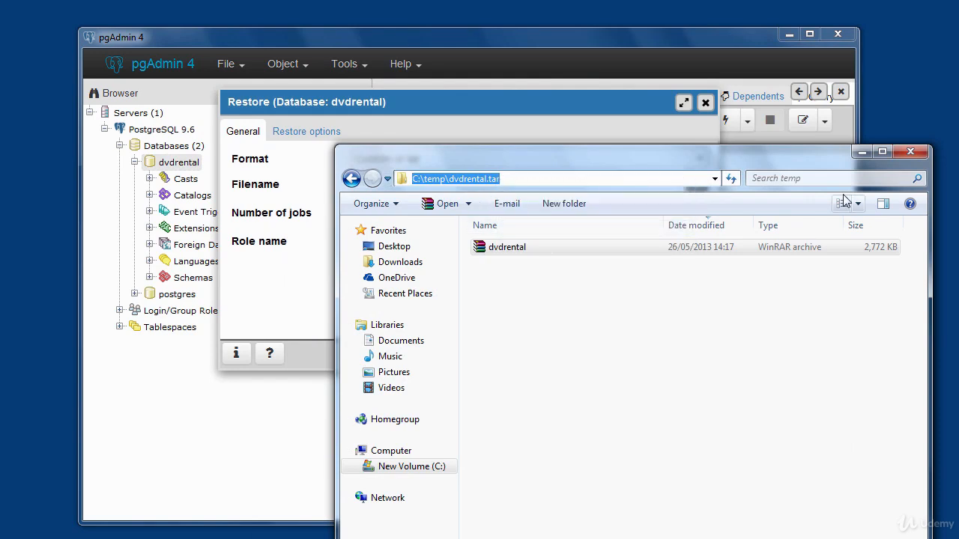
Step: Minimize Explorer and paste the path C:\temp\dvdrental.tar as the restore filename in pgAdmin 4
{"action": "left_click", "coordinate": [862, 152]}
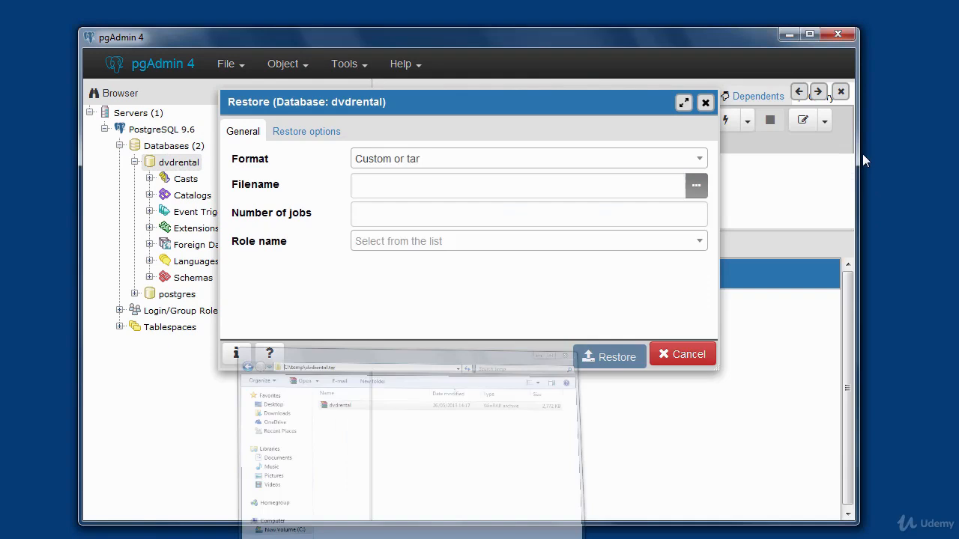
{"action": "right_click", "coordinate": [489, 186]}
{"action": "left_click", "coordinate": [524, 231]}
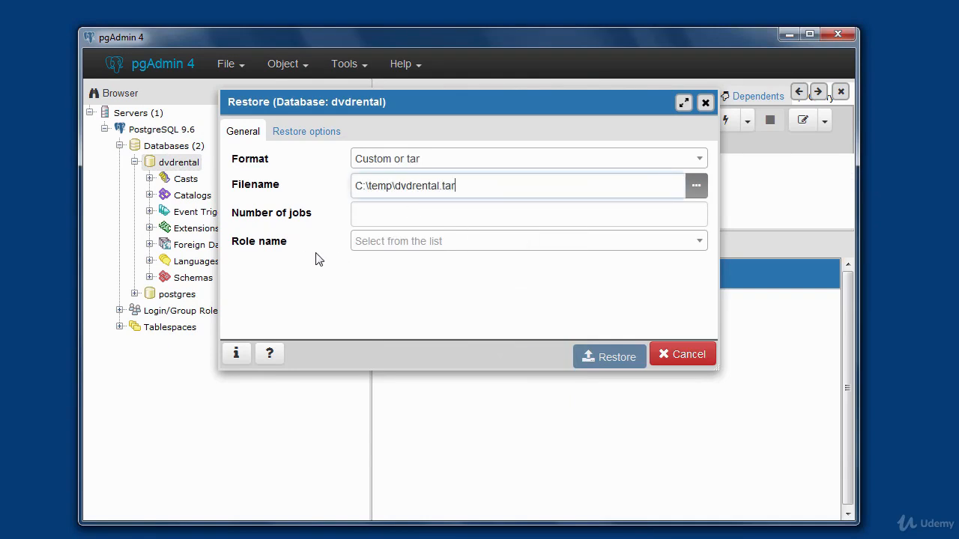
Step: Set the restore's role name to postgres and run the restore of the dvdrental database
{"action": "left_click", "coordinate": [704, 249]}
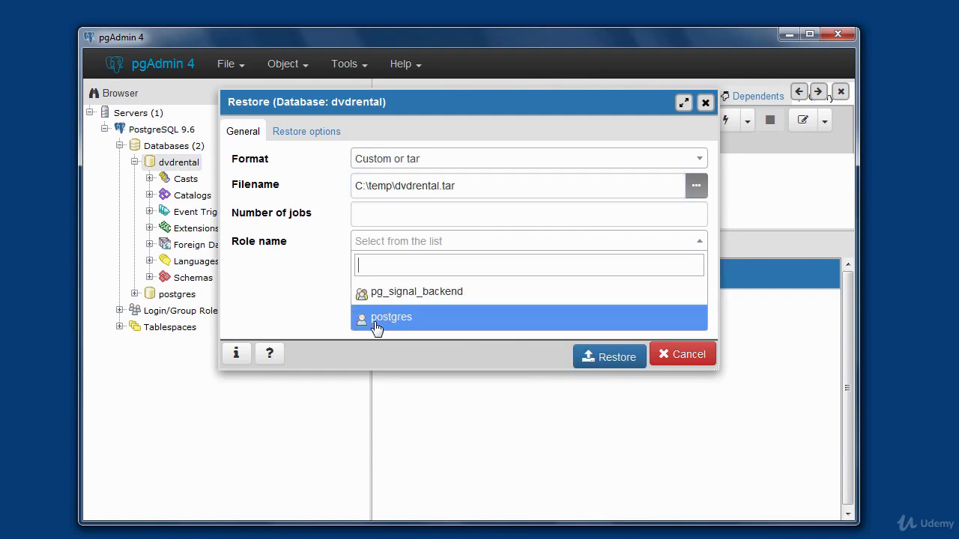
{"action": "left_click", "coordinate": [404, 324]}
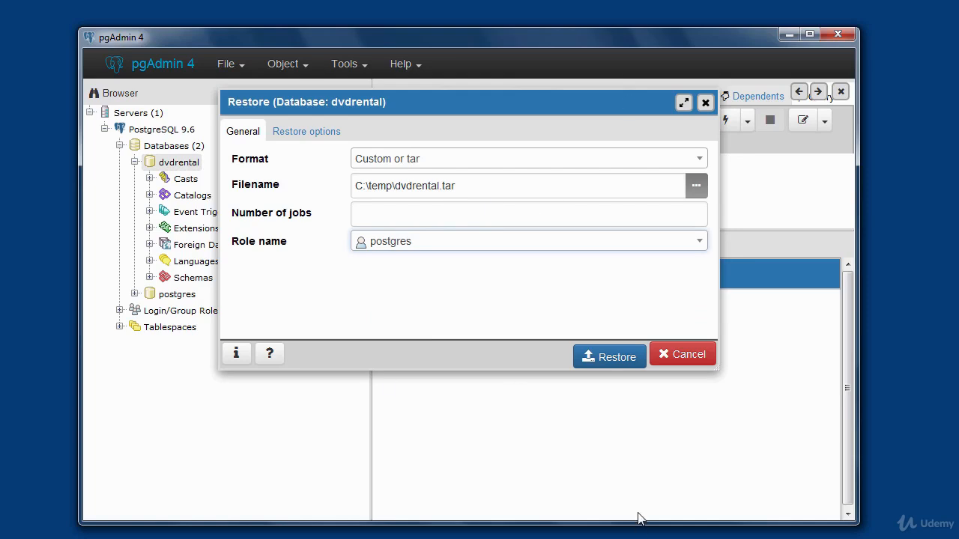
{"action": "left_click", "coordinate": [613, 358]}
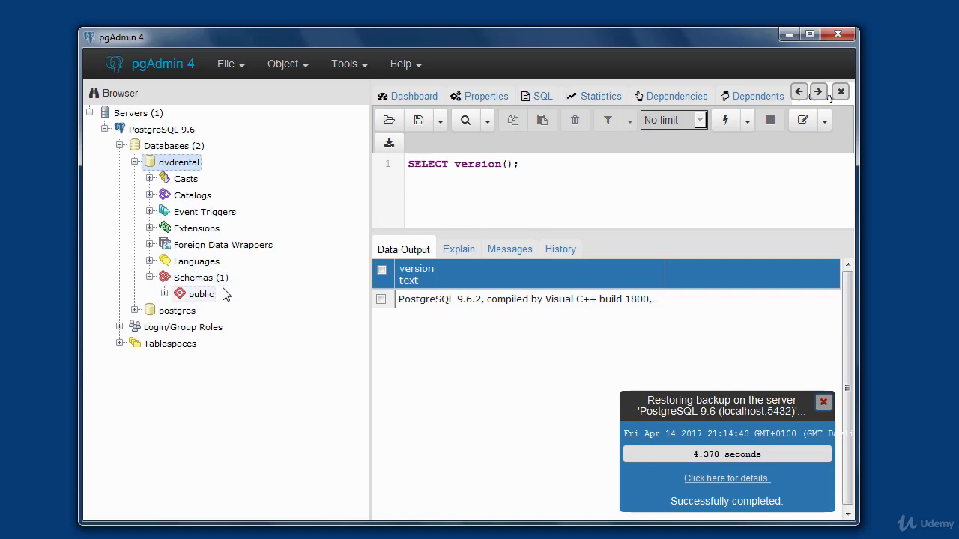
Step: Expand the public schema of the dvdrental database and look through its restored tables
{"action": "left_click", "coordinate": [164, 295]}
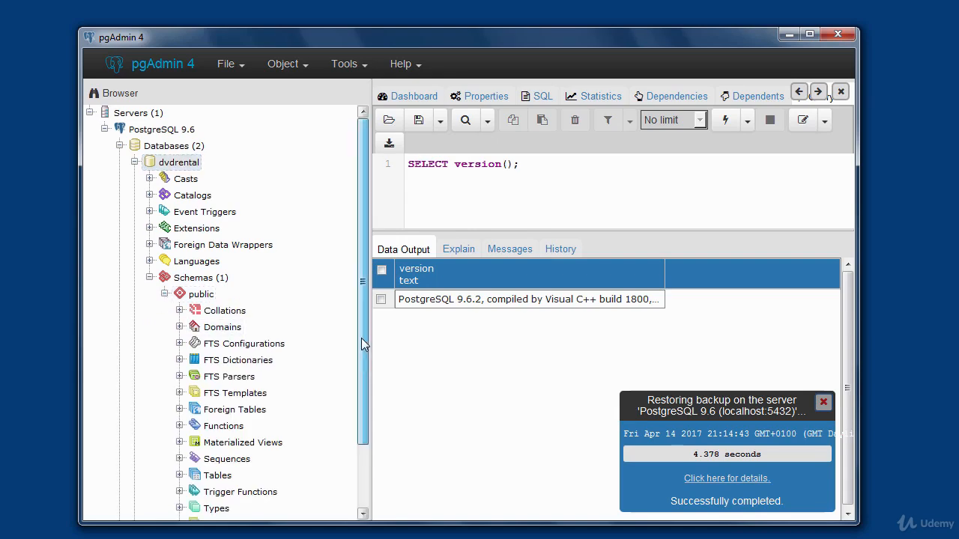
{"action": "scroll", "coordinate": [361, 367], "scroll_direction": "down", "scroll_amount": 2}
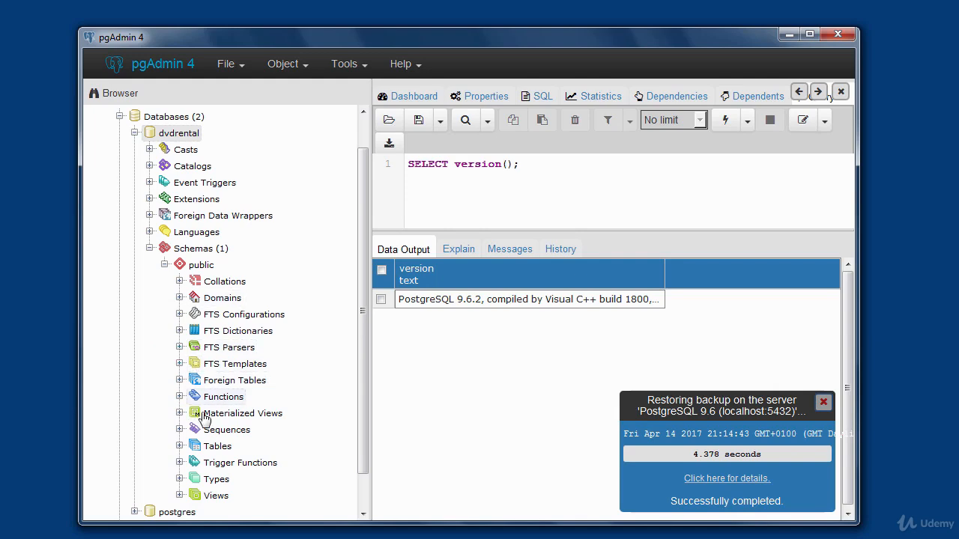
{"action": "left_click", "coordinate": [179, 447]}
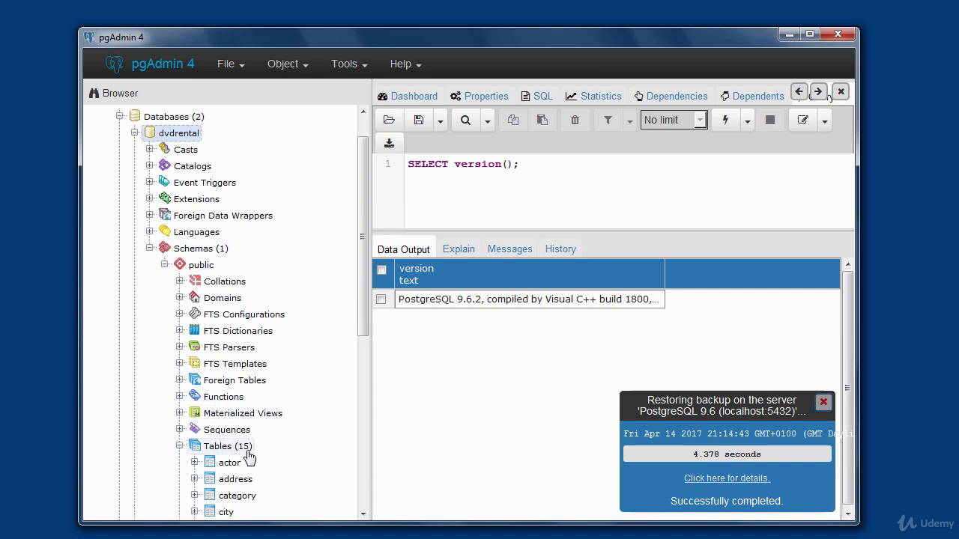
{"action": "mouse_move", "coordinate": [360, 321]}
{"action": "left_mouse_down"}
{"action": "mouse_move", "coordinate": [359, 411]}
{"action": "mouse_move", "coordinate": [360, 335]}
{"action": "left_mouse_up"}
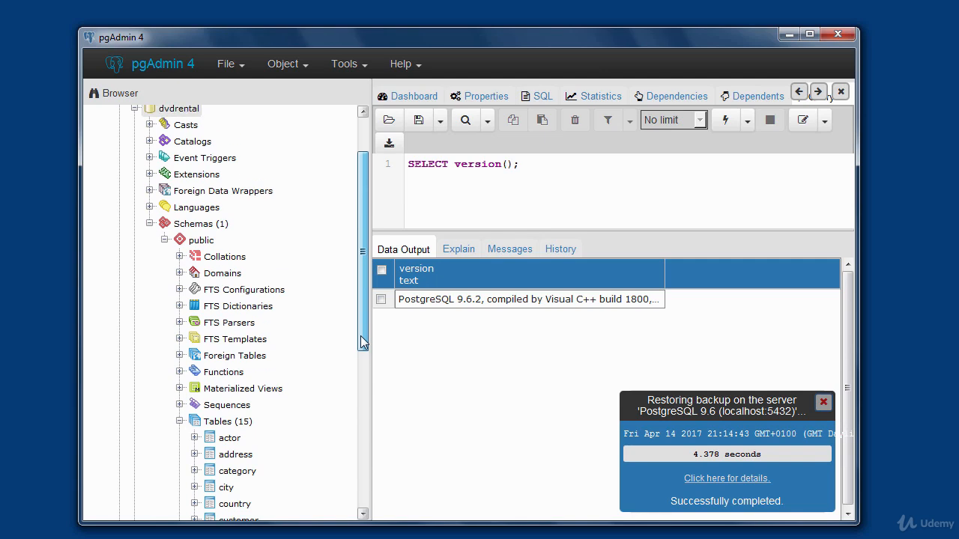